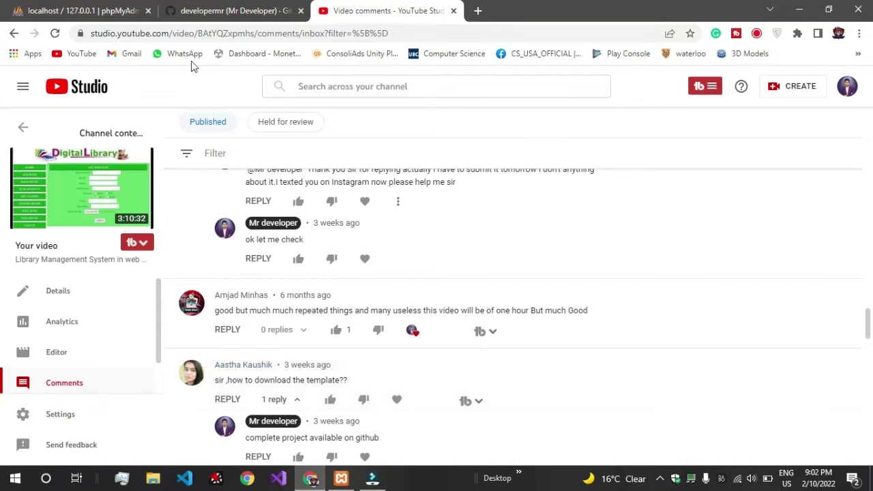
Step: Switch from the YouTube Studio comments to the developer's GitHub profile tab
left_click(262, 7)
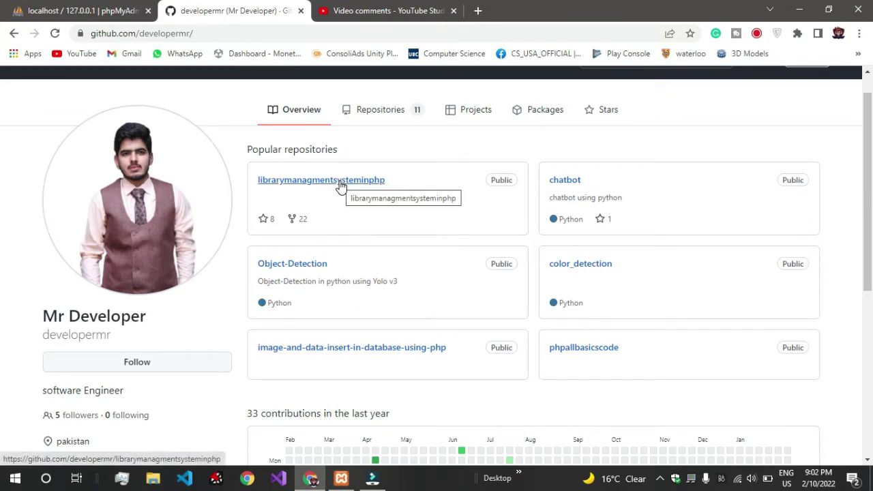
Step: Download the librarymanagmentsysteminphp repository as a ZIP from its Code menu
left_click(384, 182)
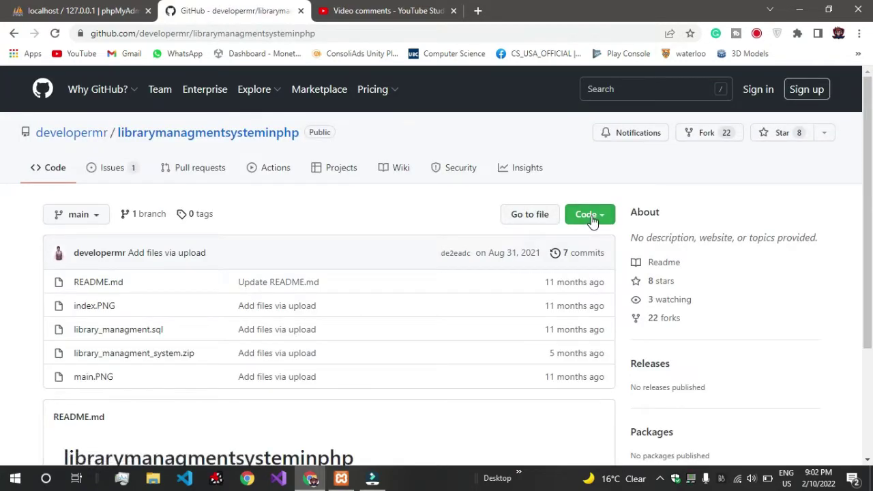
left_click(586, 215)
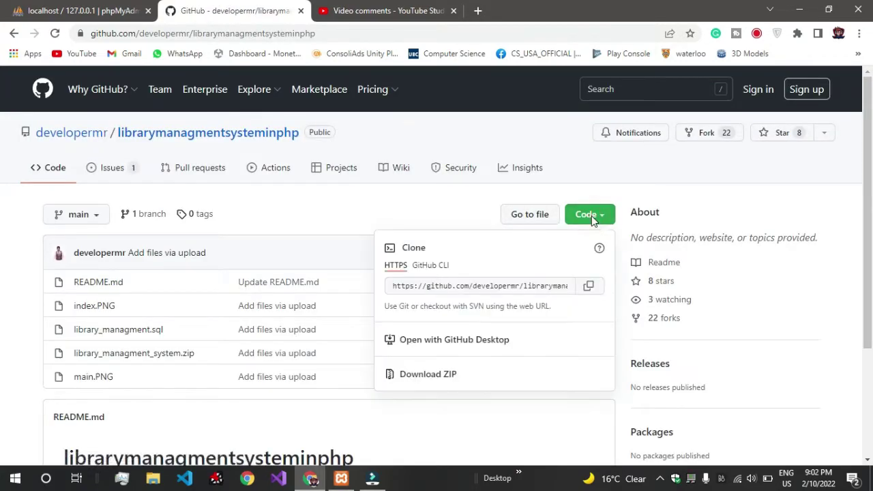
left_click(440, 375)
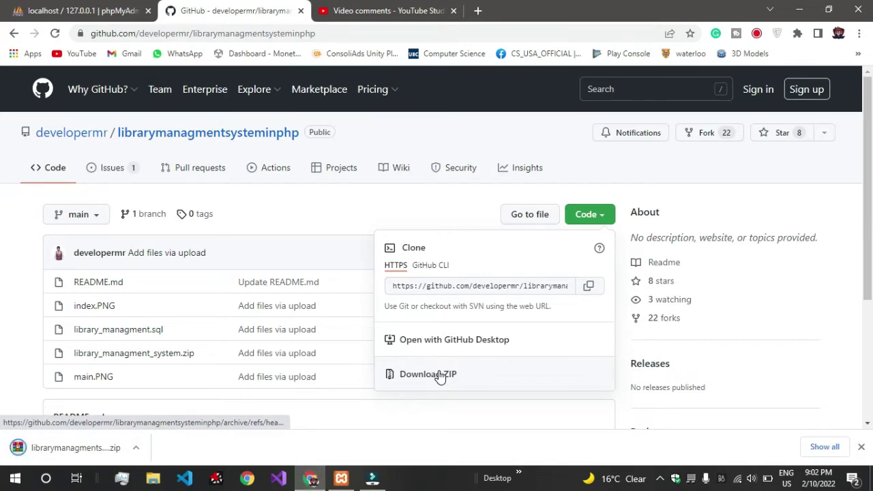
left_click(151, 479)
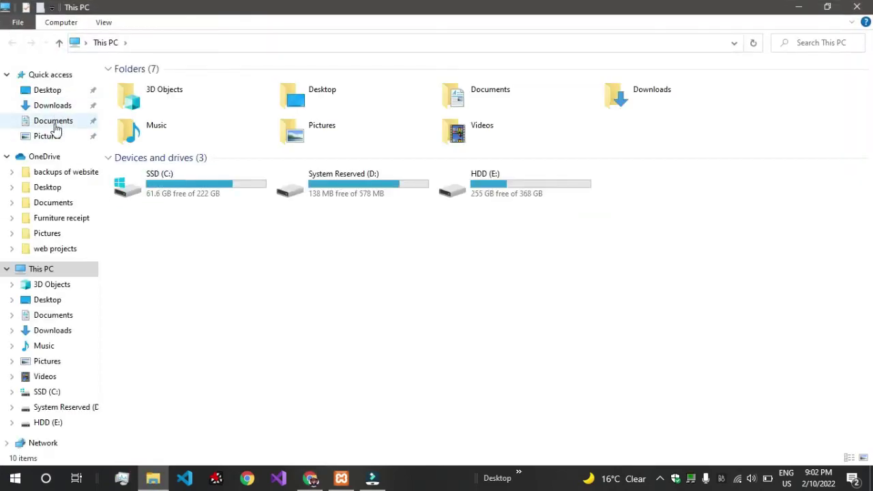
Step: Locate the downloaded ZIP in Downloads, then browse to C:\xampp\htdocs
left_click(54, 106)
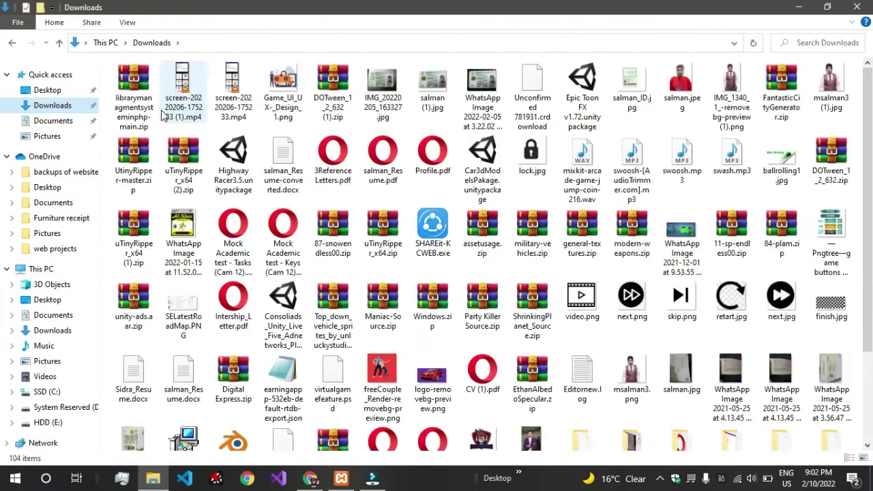
left_click(140, 95)
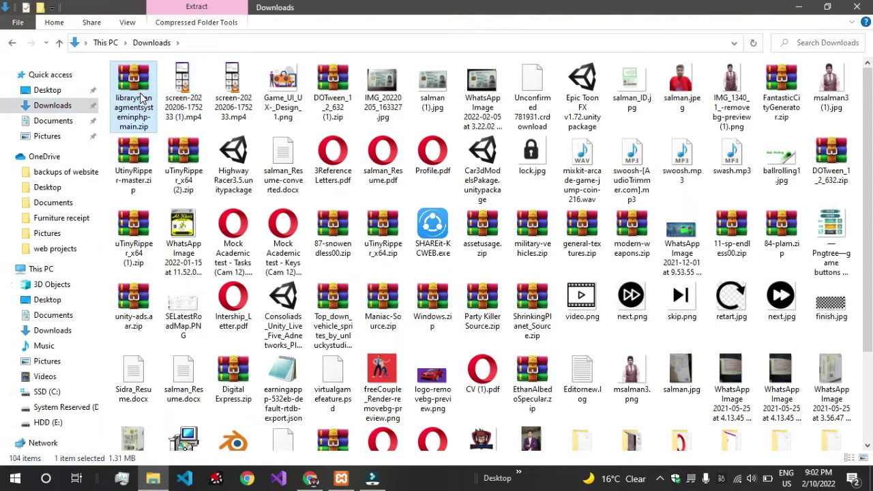
left_click(59, 271)
left_click(182, 193)
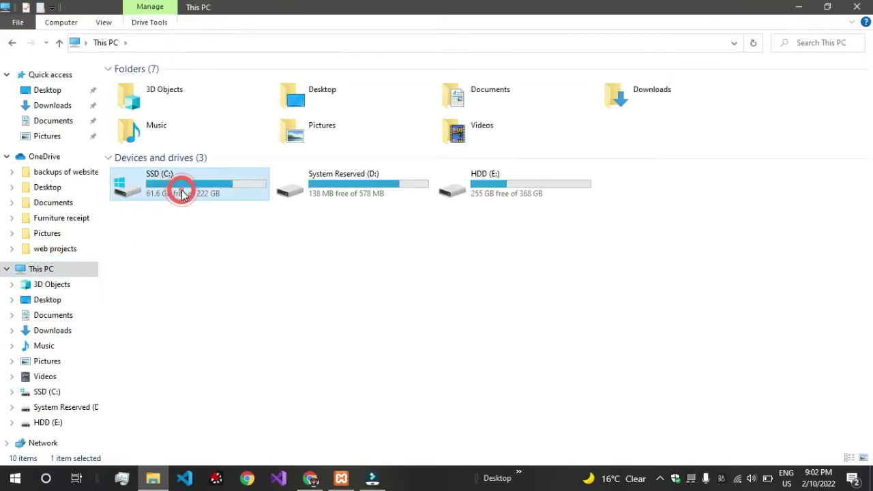
double_click(181, 190)
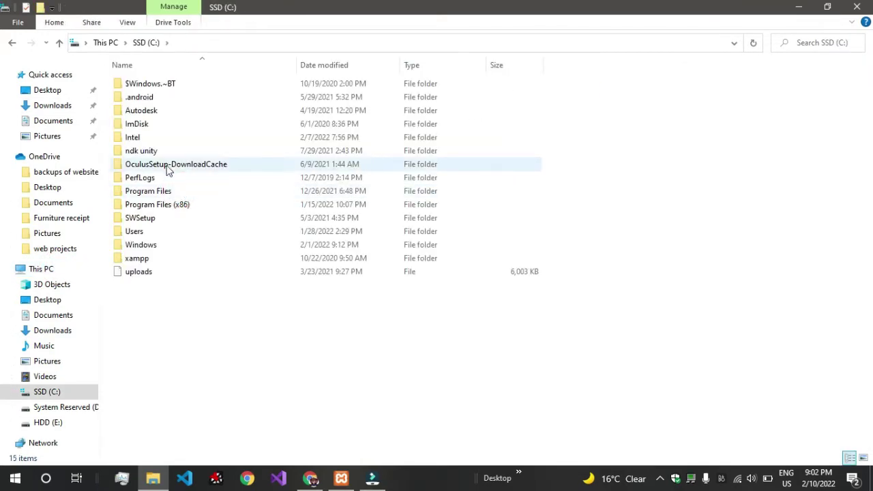
double_click(151, 257)
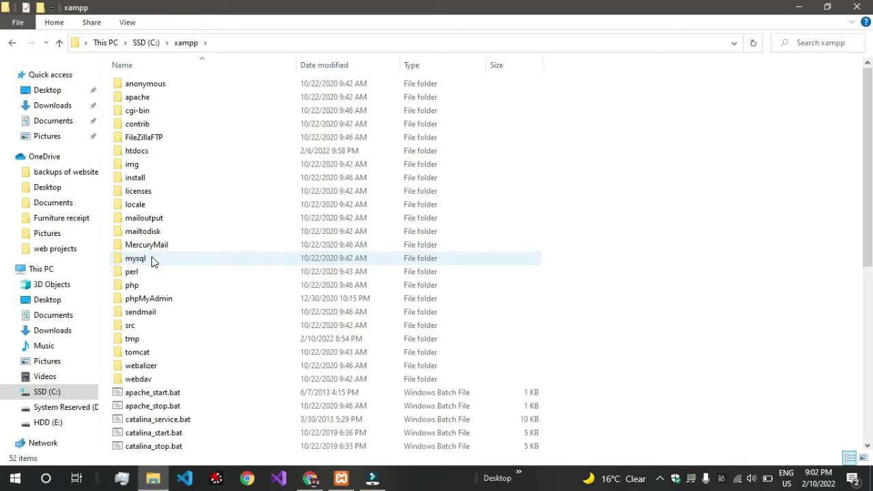
key("h")
key("Return")
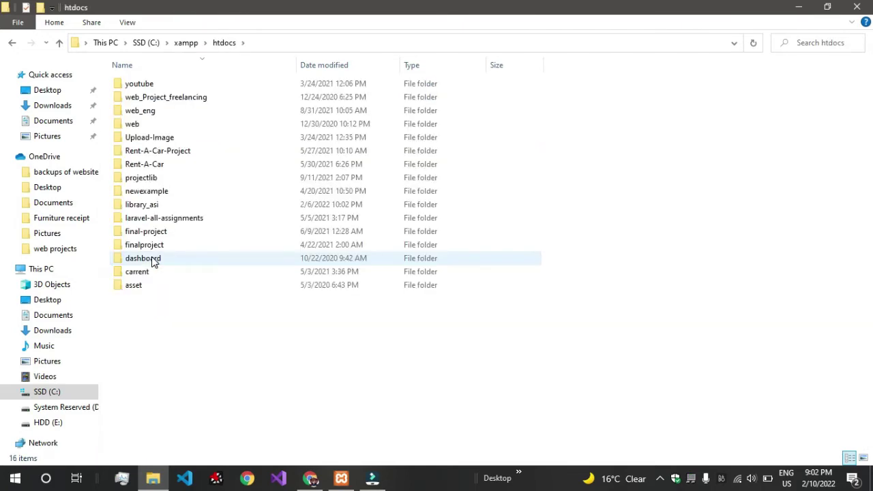
Step: Create a new folder in htdocs, declining the merge with the existing youtube folder
right_click(170, 378)
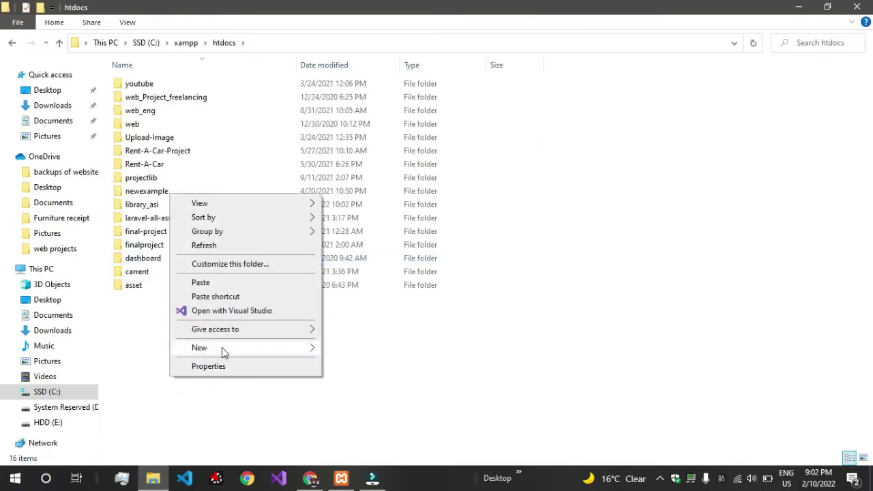
mouse_move(222, 347)
left_click(409, 199)
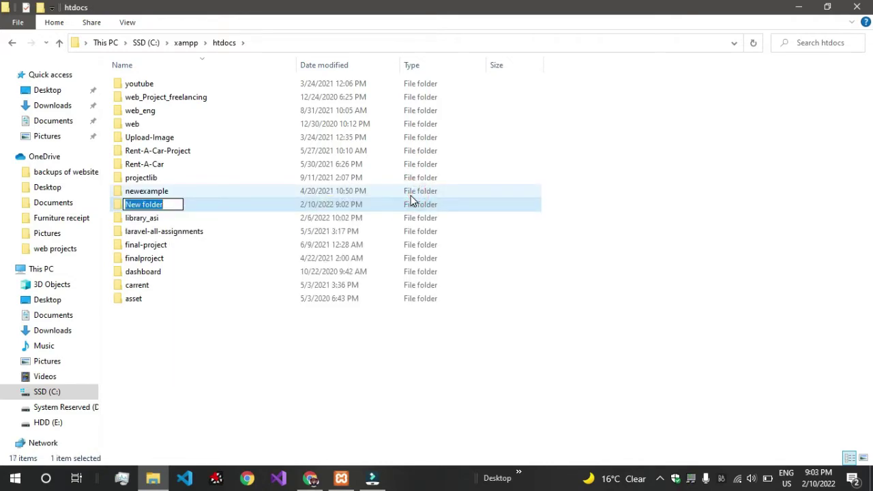
type("Youtu")
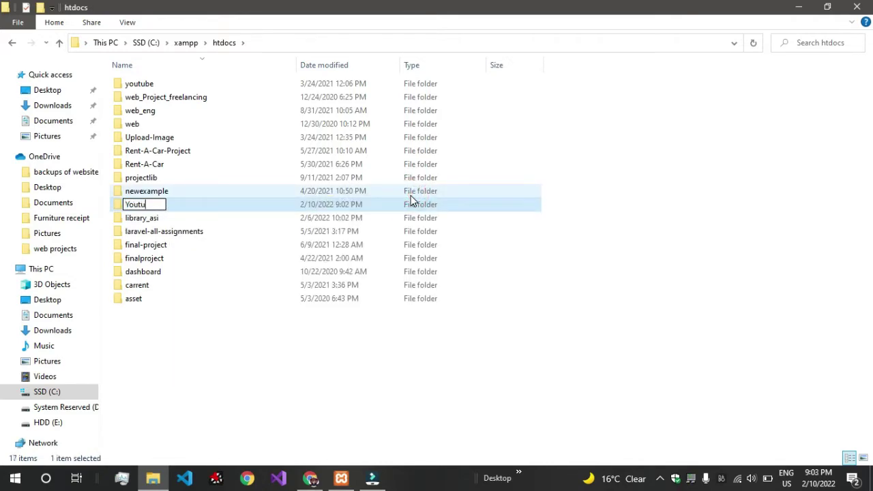
type("be")
key("Return")
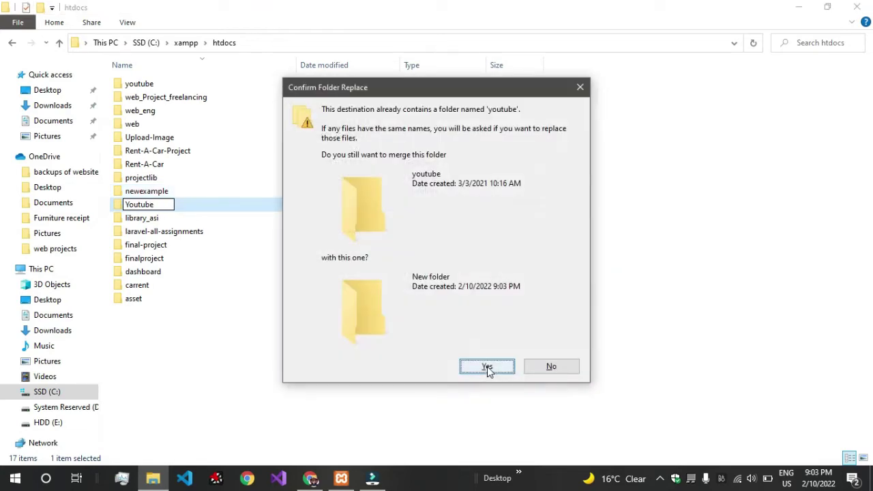
left_click(561, 371)
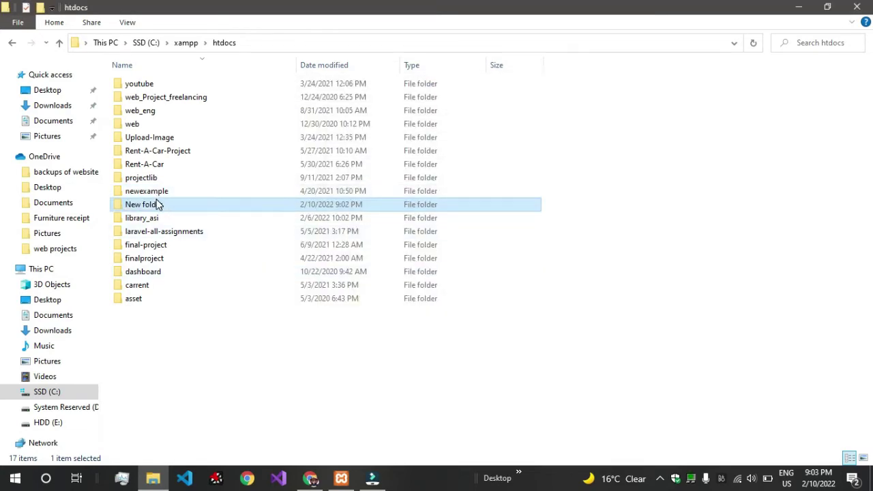
Step: Rename the new folder to Library_Youtube and open it
right_click(158, 204)
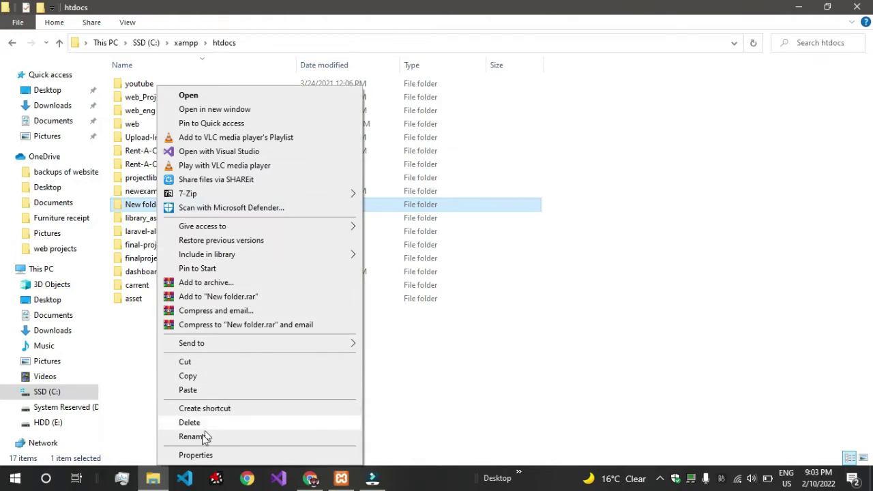
left_click(194, 437)
type("Library_Youtube")
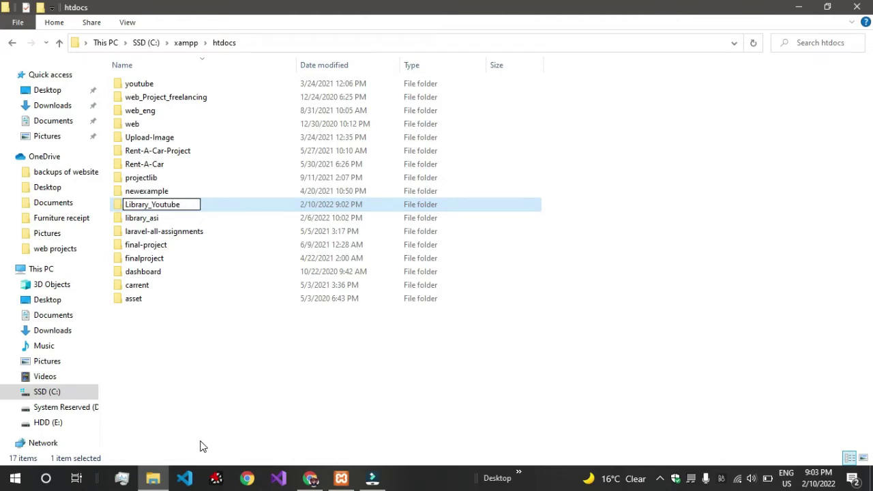
key("Return")
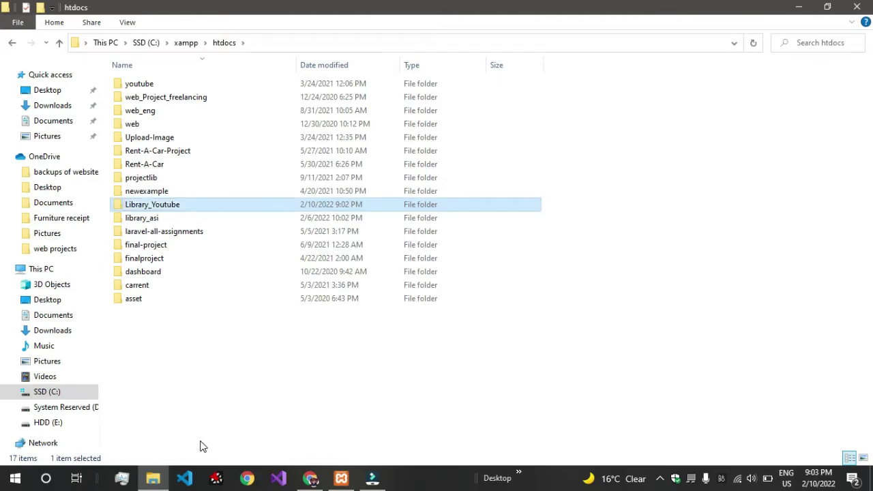
key("Return")
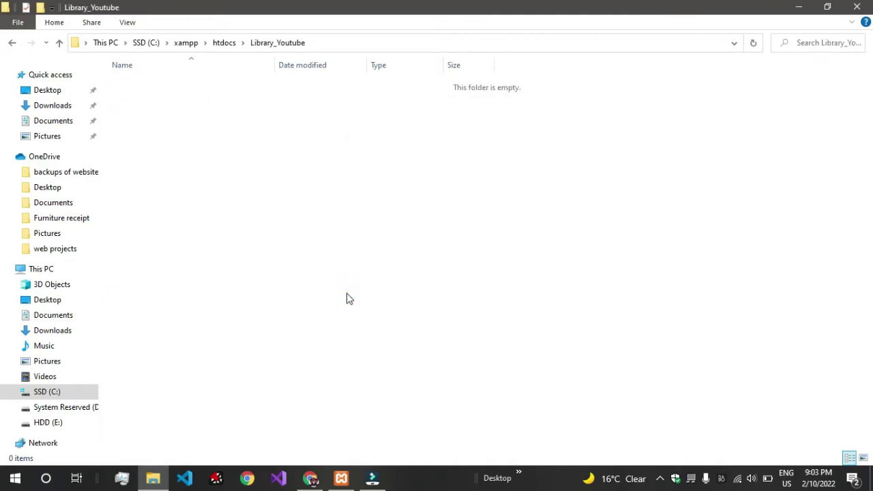
Step: Paste the project ZIP into Library_Youtube and extract it there
right_click(347, 297)
left_click(400, 187)
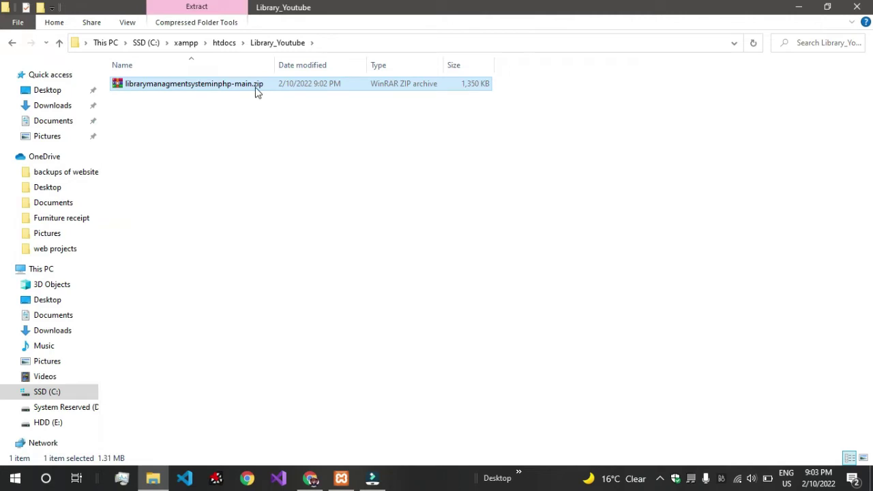
right_click(257, 88)
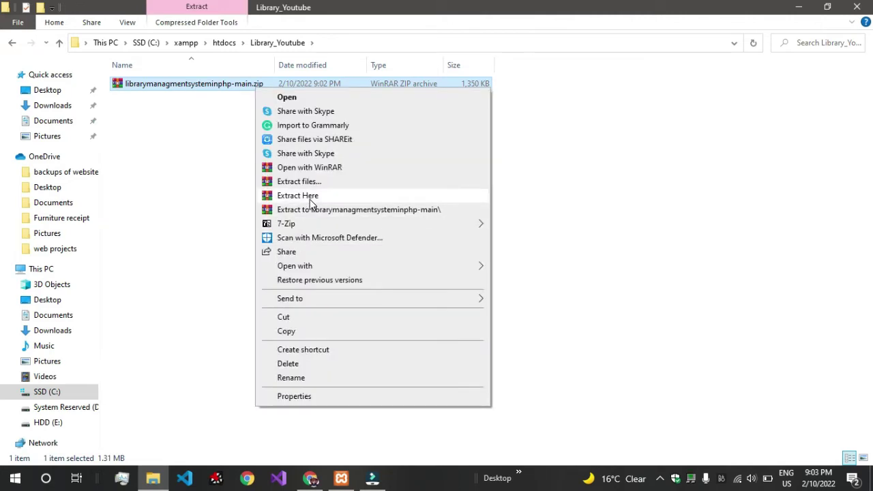
left_click(300, 196)
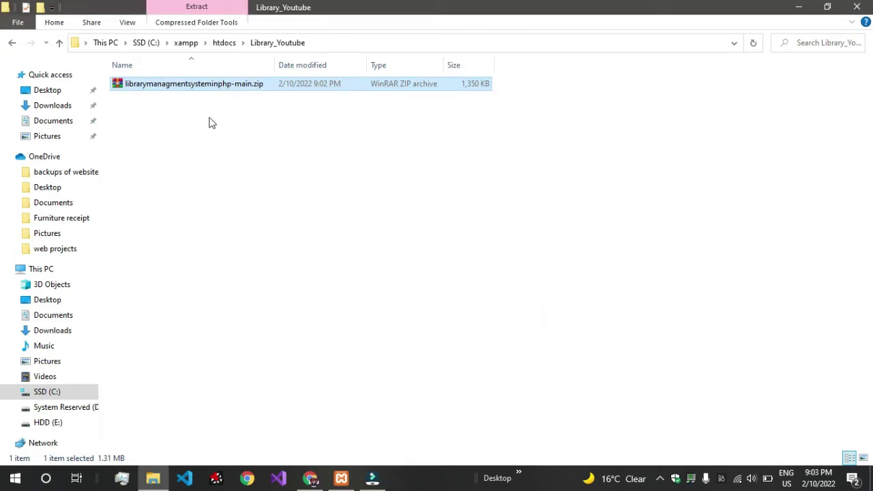
Step: Open librarymanagmentsysteminphp-main and select library_managment.sql
double_click(196, 84)
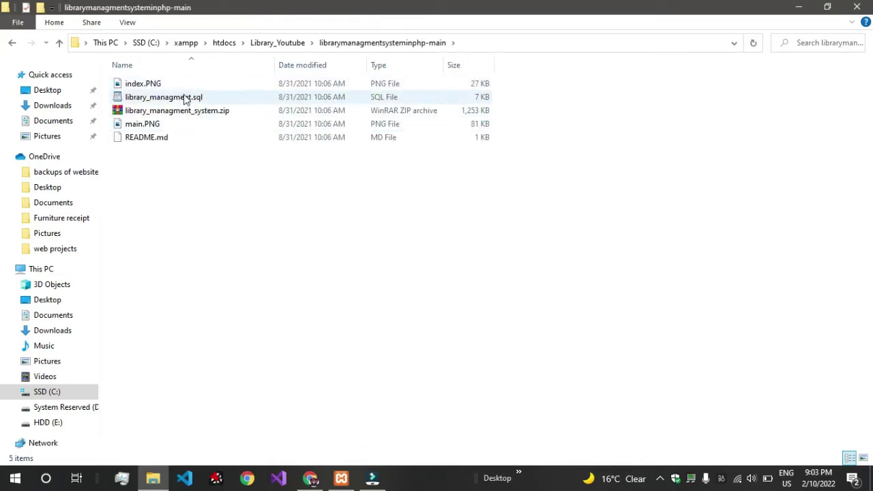
left_click(182, 96)
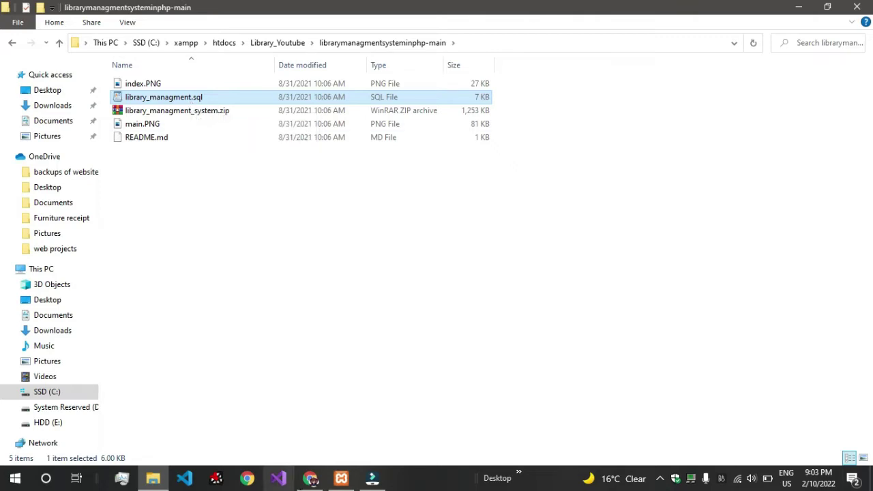
left_click(310, 478)
Step: Create an empty database named library_managment from the Databases tab
left_click(77, 9)
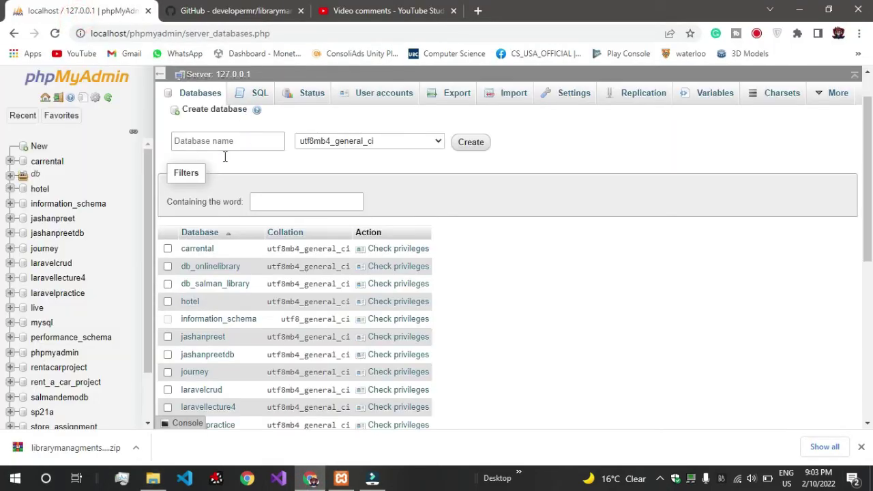
scroll(251, 177, "up", 1)
scroll(251, 178, "down", 1)
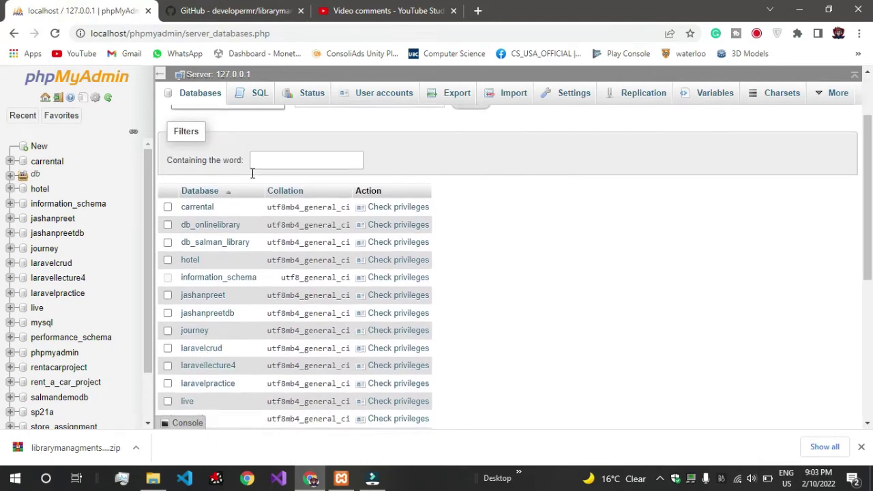
scroll(251, 177, "up", 1)
left_click(243, 165)
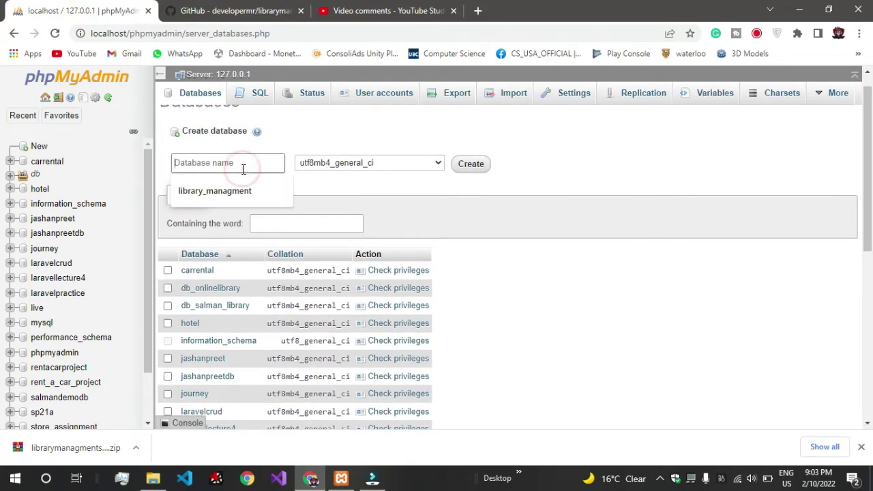
left_click(245, 193)
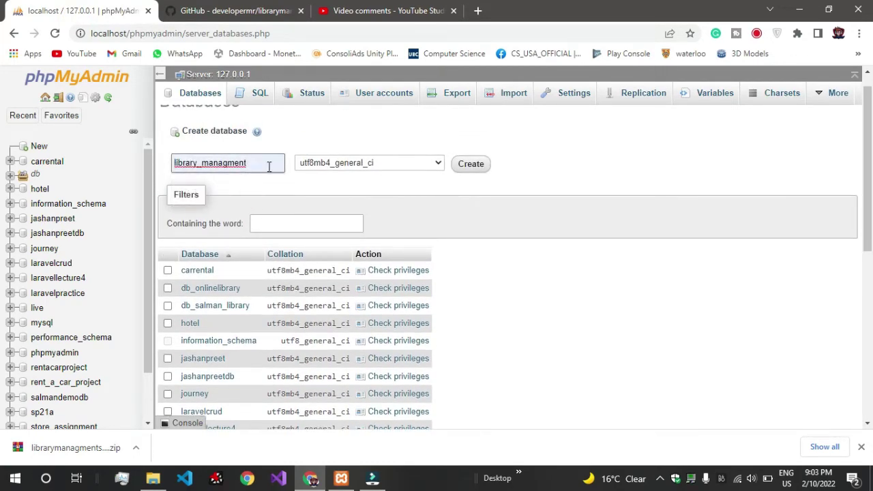
left_click(469, 165)
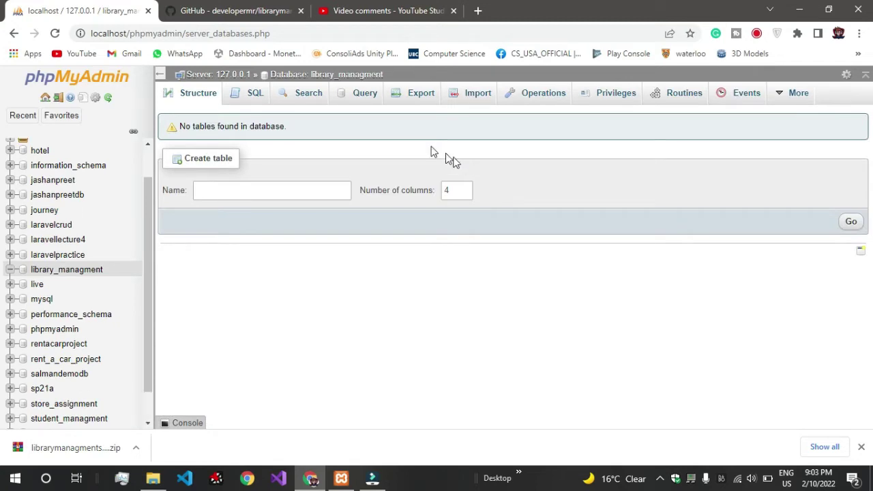
Step: Open the library_managment Import page and drag library_managment.sql onto it
left_click(453, 92)
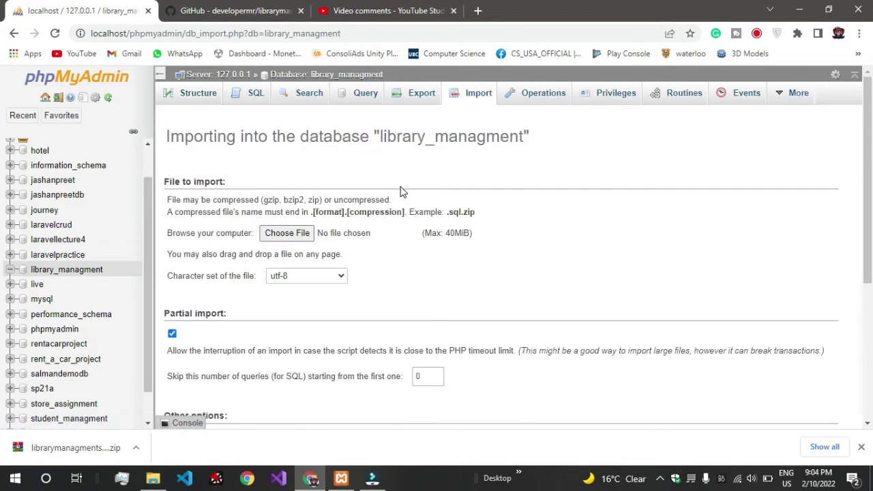
left_click(153, 477)
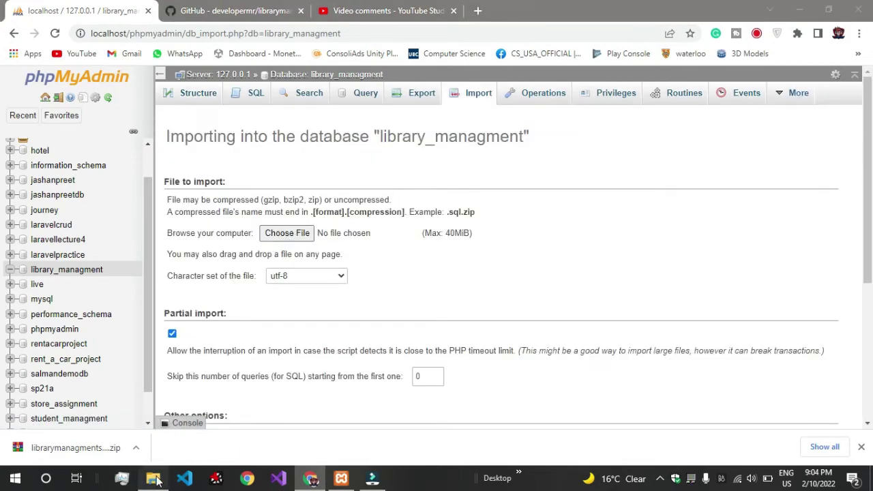
double_click(392, 14)
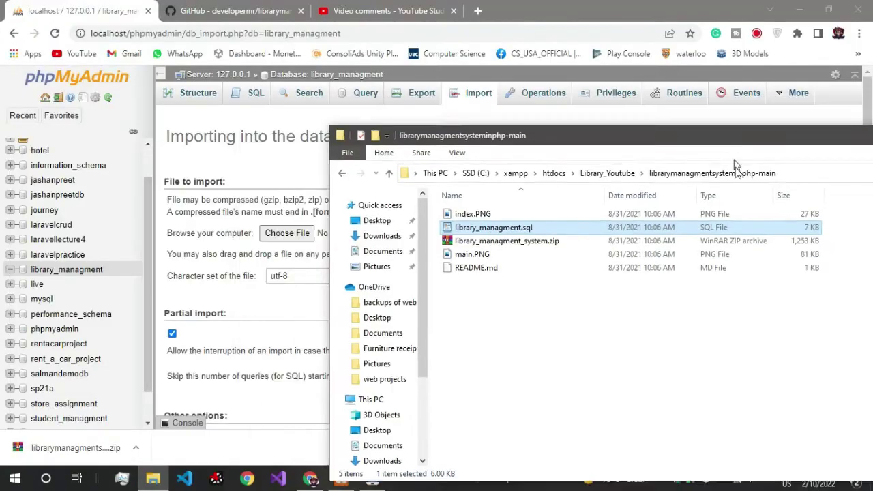
left_click_drag(520, 255, 309, 231)
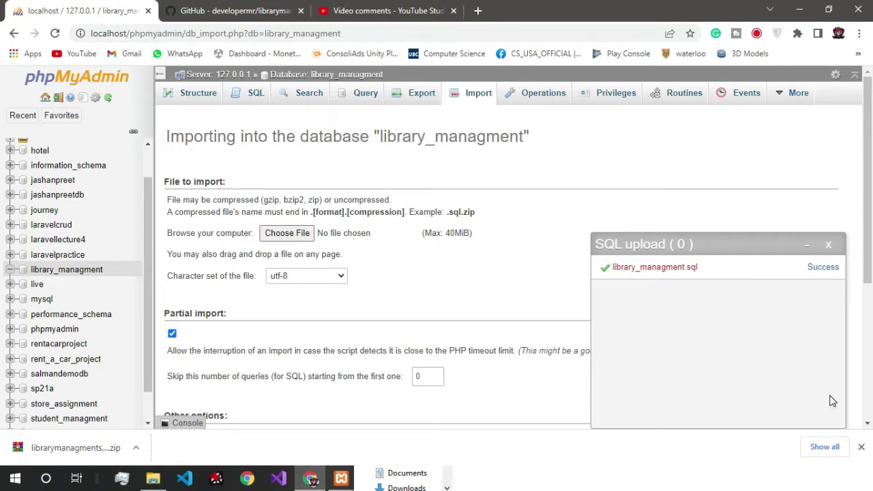
left_click(860, 447)
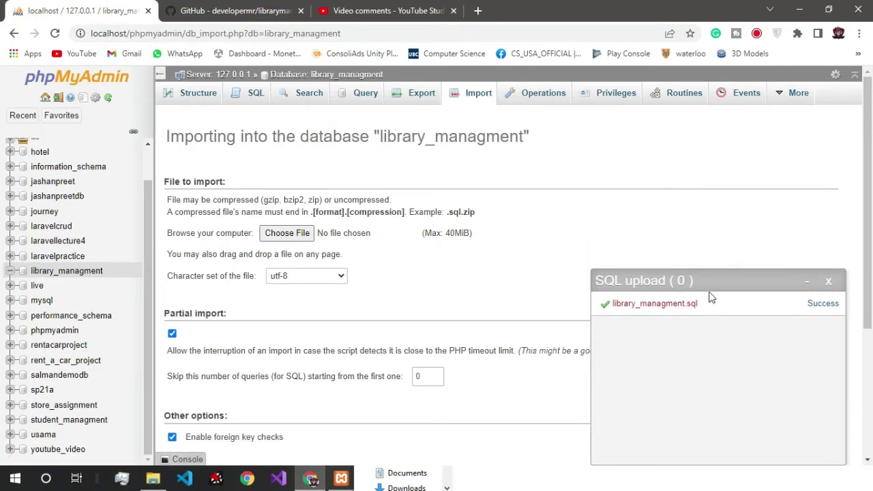
scroll(468, 297, "down", 3)
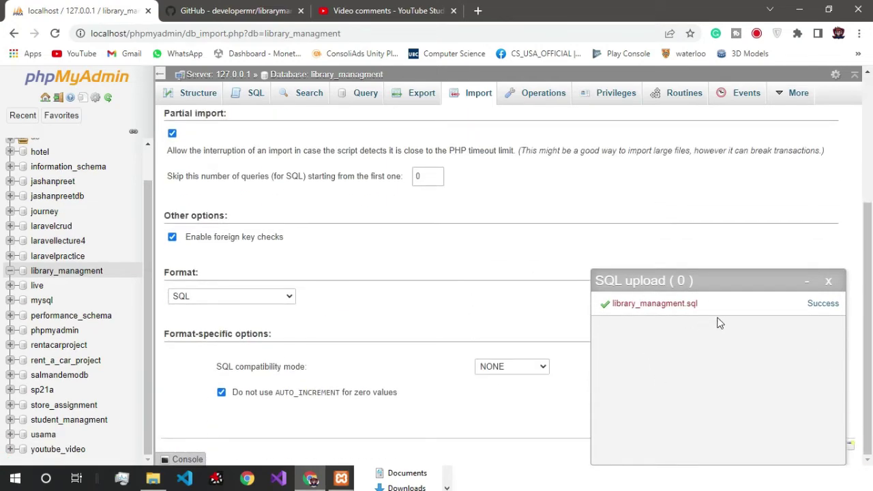
left_click(829, 281)
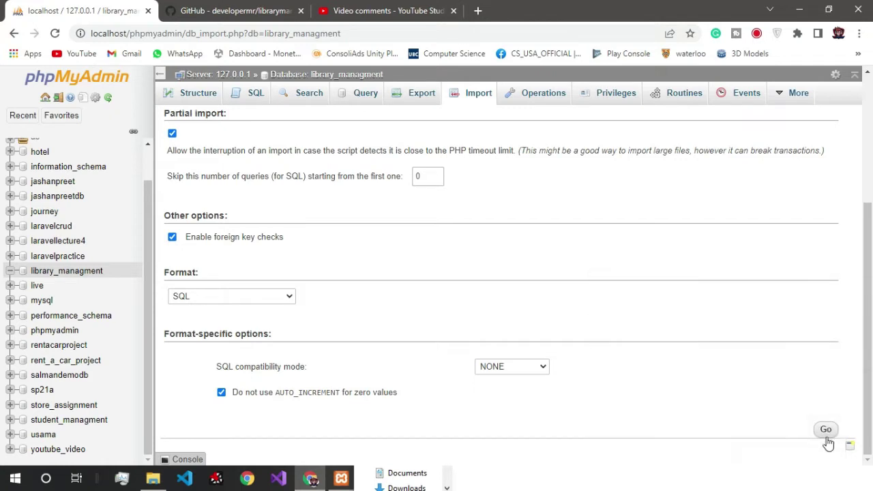
Step: Retry the import by submitting the form and dropping library_managment.sql again
left_click(827, 435)
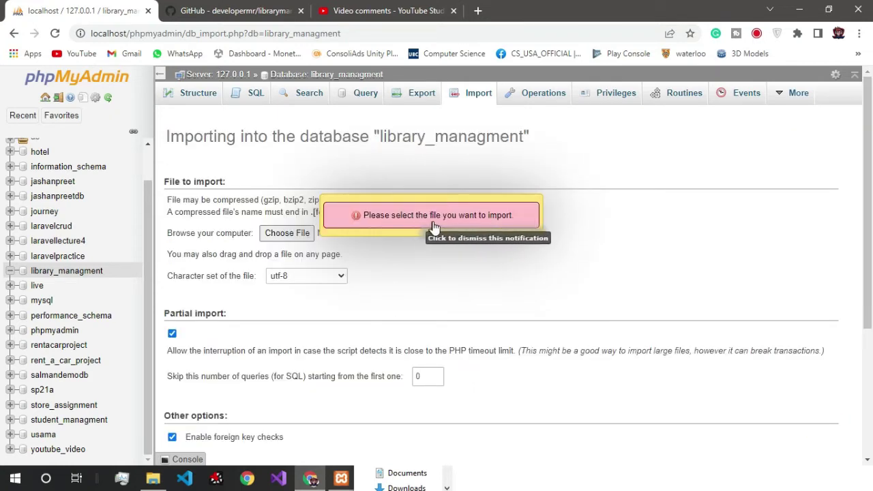
left_click(287, 234)
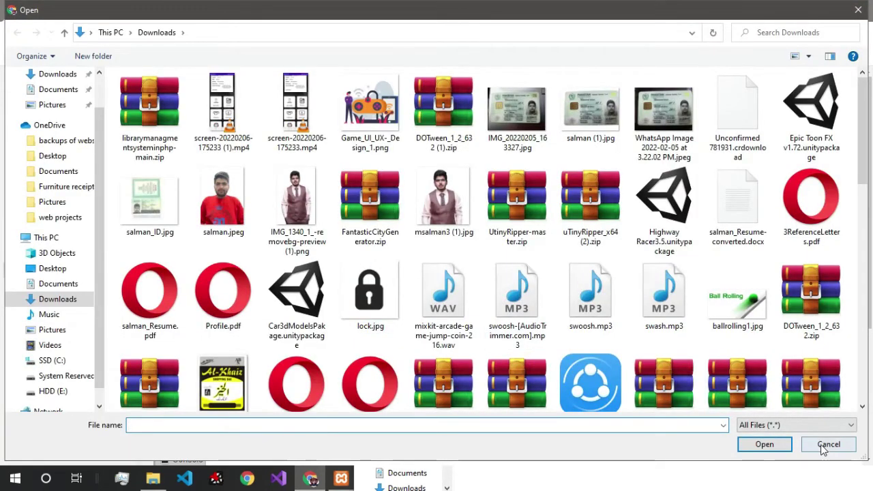
left_click(829, 446)
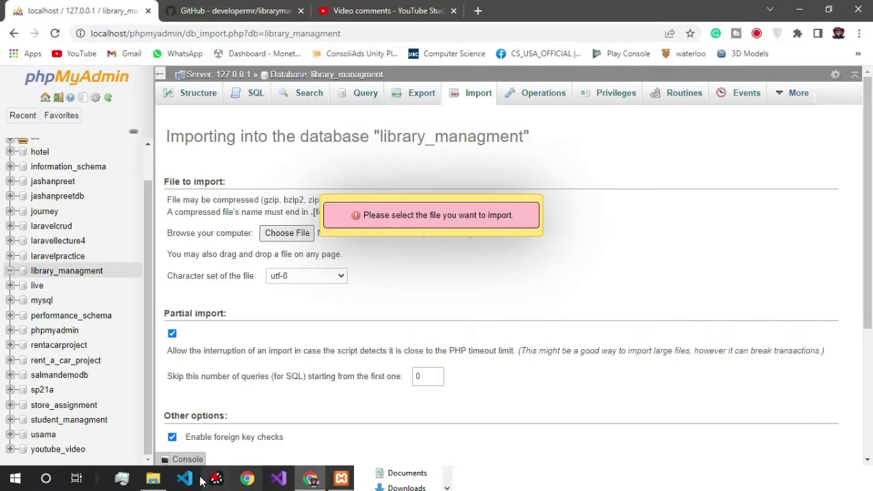
left_click(153, 478)
left_click_drag(489, 265, 298, 234)
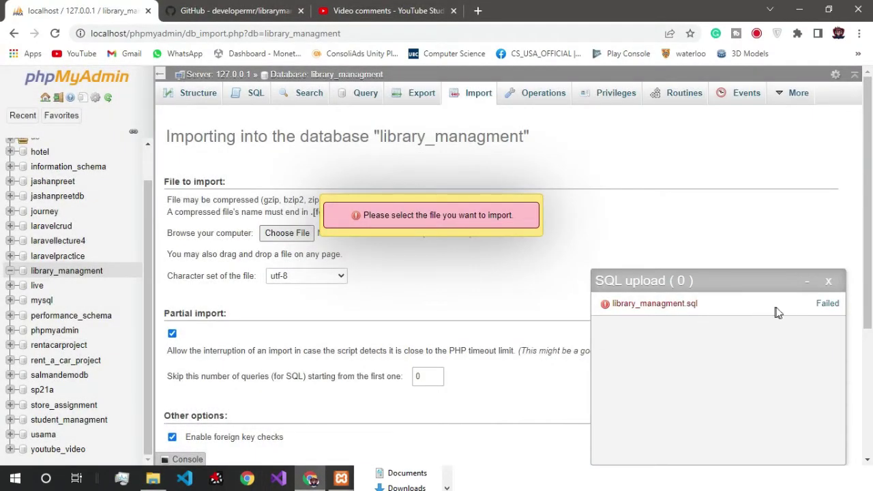
left_click(828, 281)
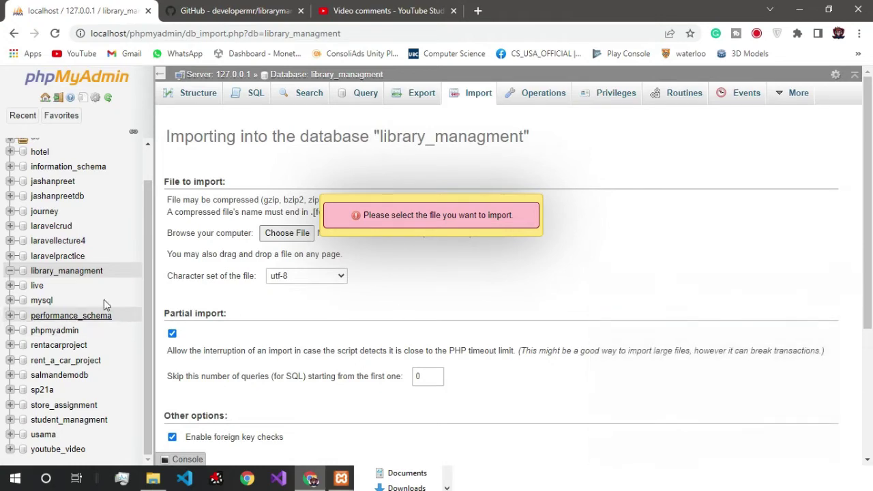
Step: Browse the admin table among the five imported tables, then return to the table overview
left_click(72, 272)
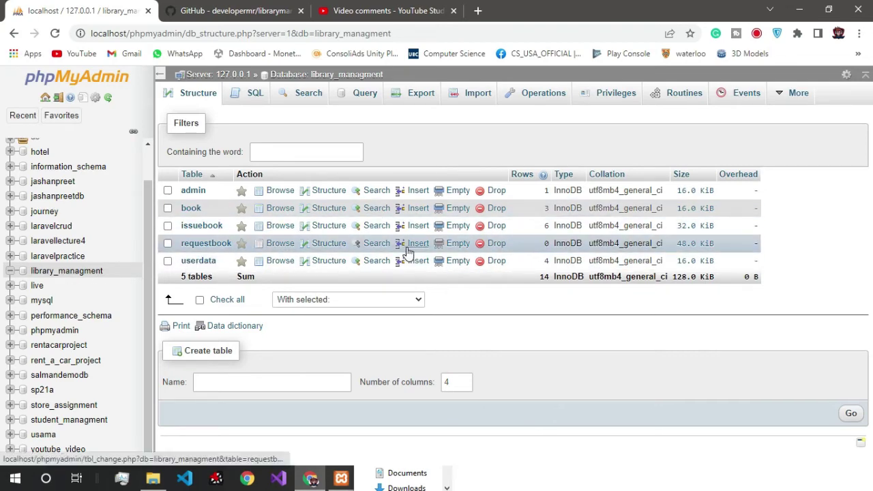
left_click(193, 191)
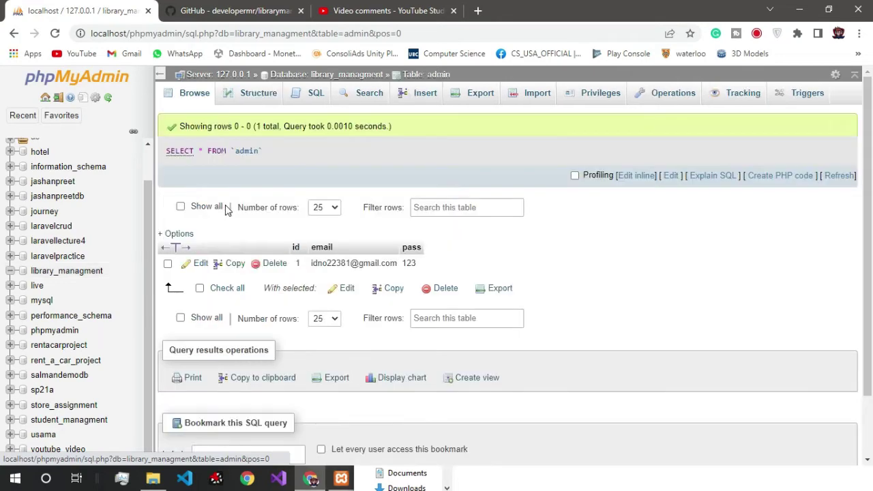
left_click(68, 272)
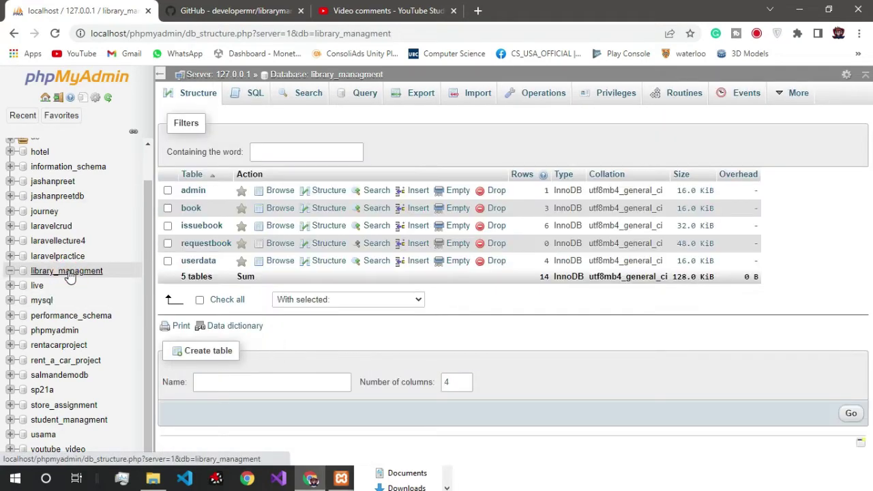
mouse_move(153, 478)
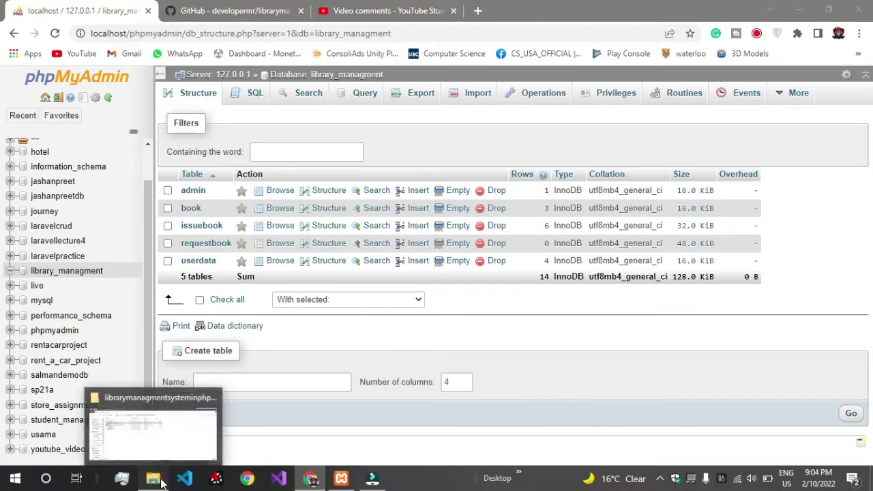
left_click(133, 348)
left_click_drag(619, 163, 326, 65)
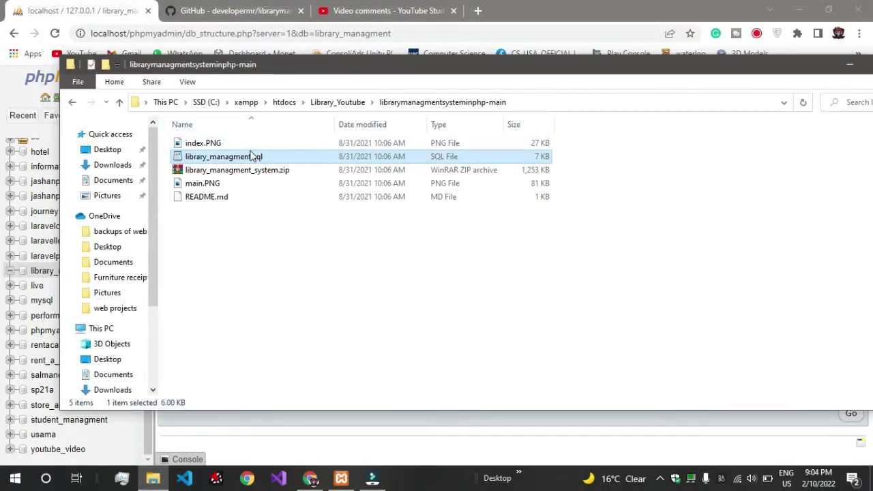
Step: Delete library_managment.sql, index.PNG, main.PNG and README.md from the project folder
left_click(250, 142)
left_click(253, 156)
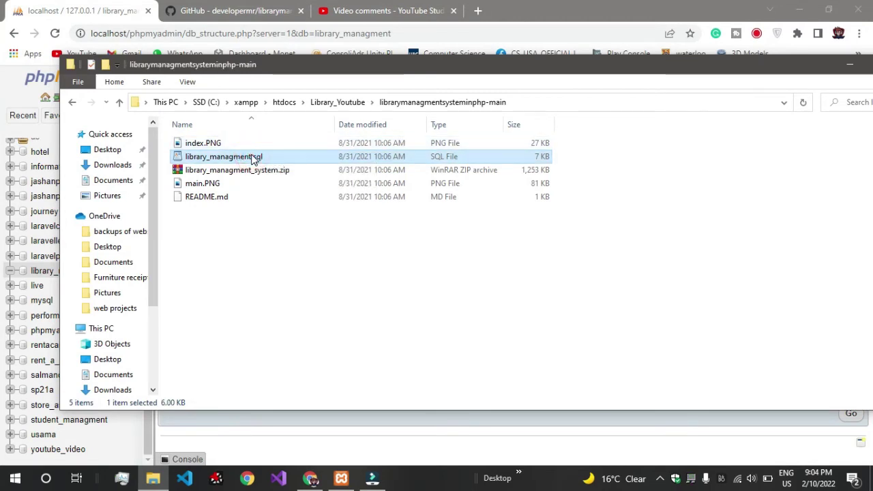
key("Delete")
left_click(257, 144)
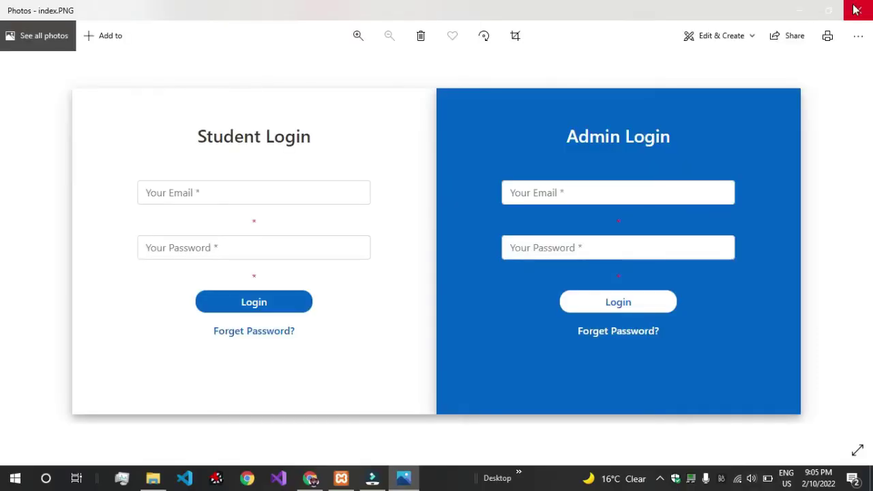
left_click(858, 10)
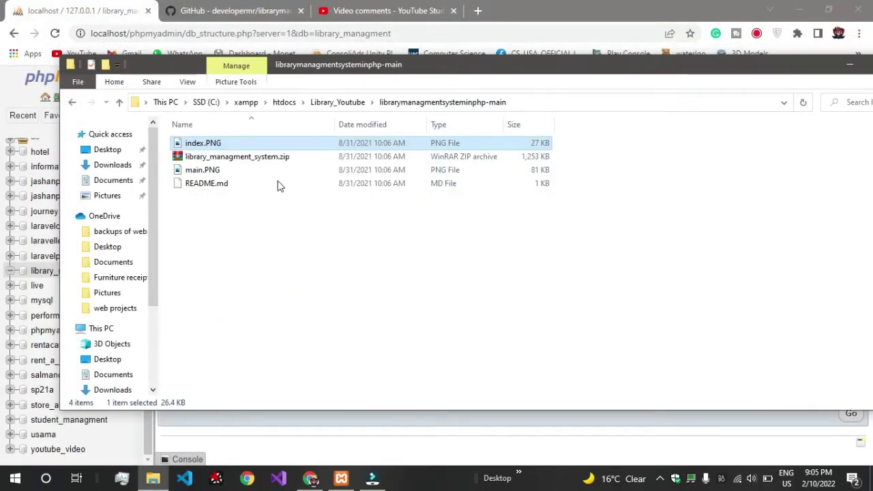
left_click(272, 171, "ctrl")
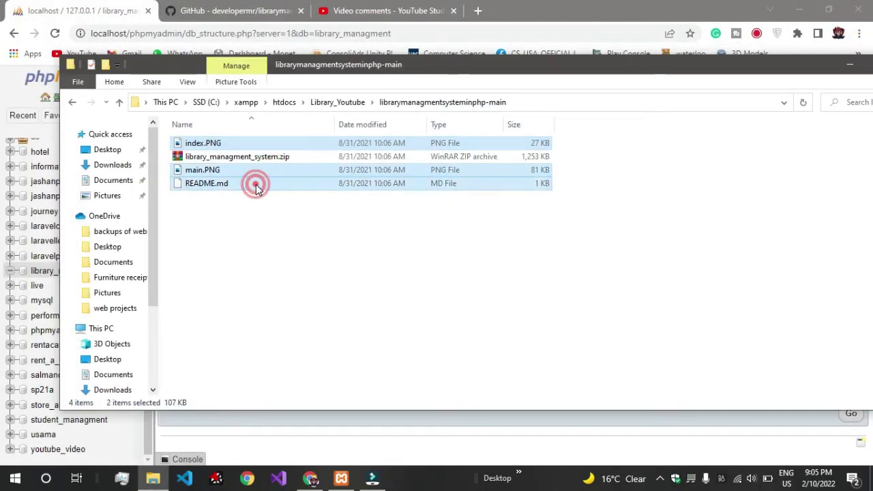
key("Delete")
Step: Extract library_managment_system.zip here, producing the library_asi folder
left_click(282, 146)
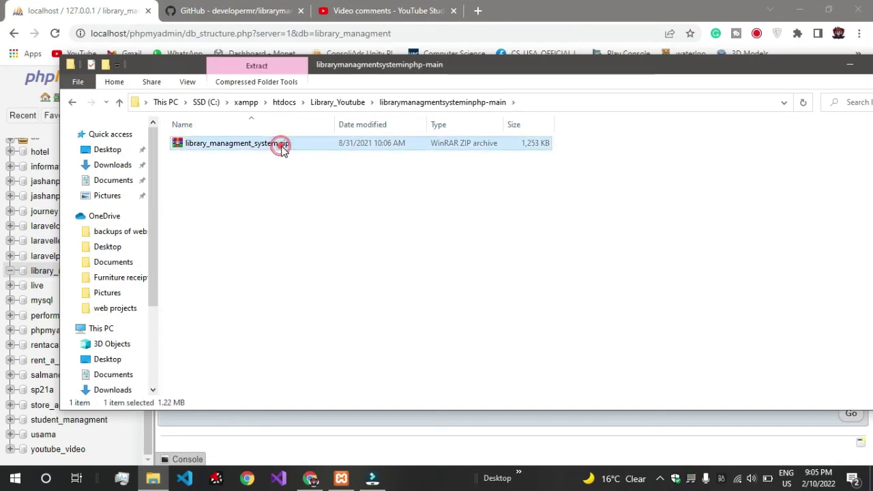
right_click(283, 150)
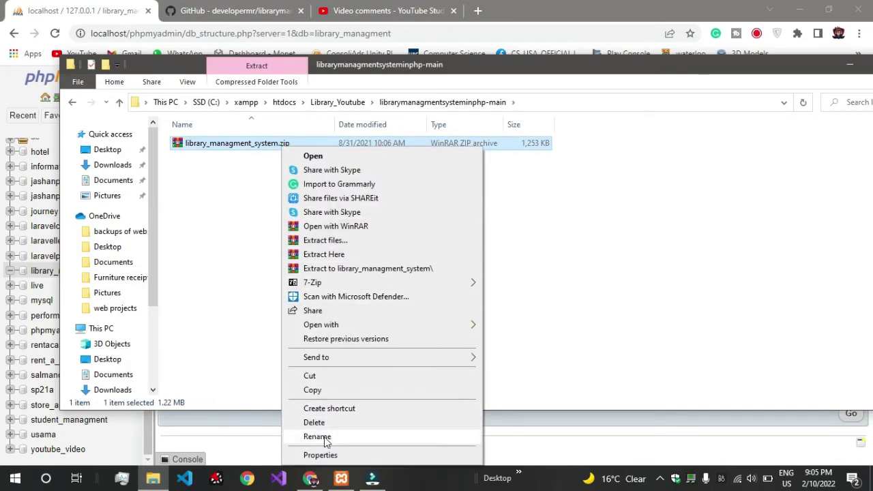
left_click(379, 255)
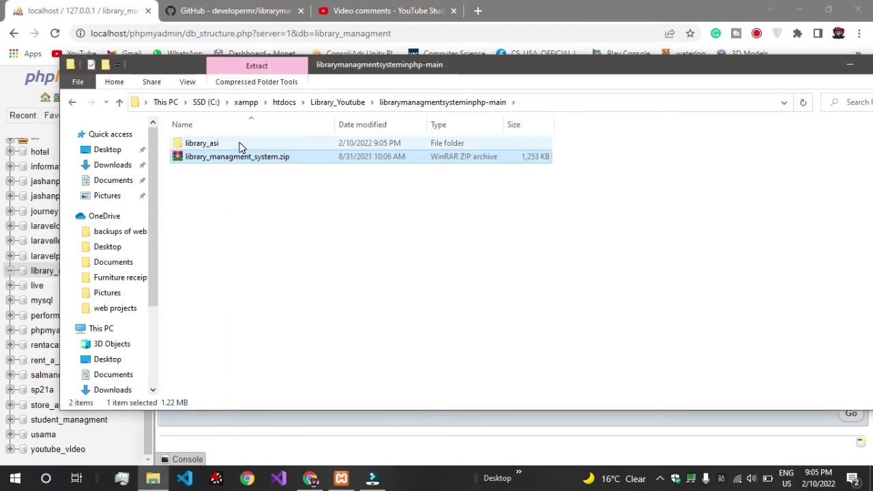
Step: Inspect the extracted library_asi folder and move it up into Library_Youtube
double_click(239, 145)
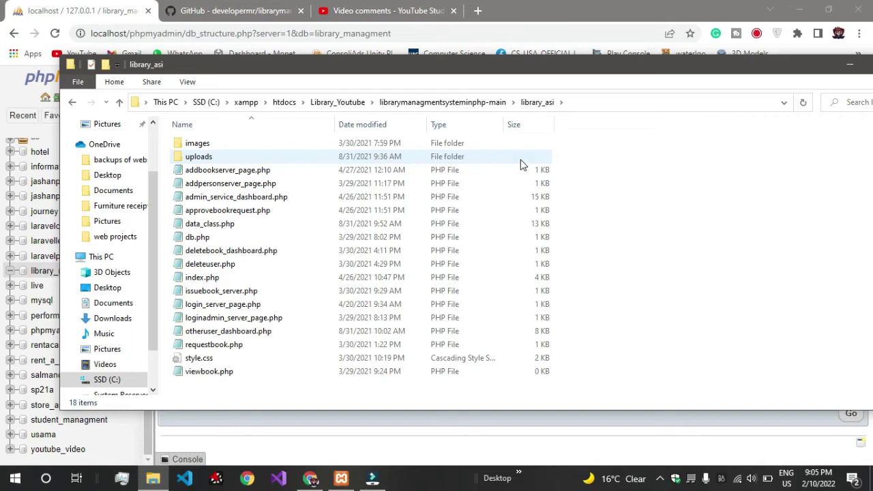
left_click(478, 102)
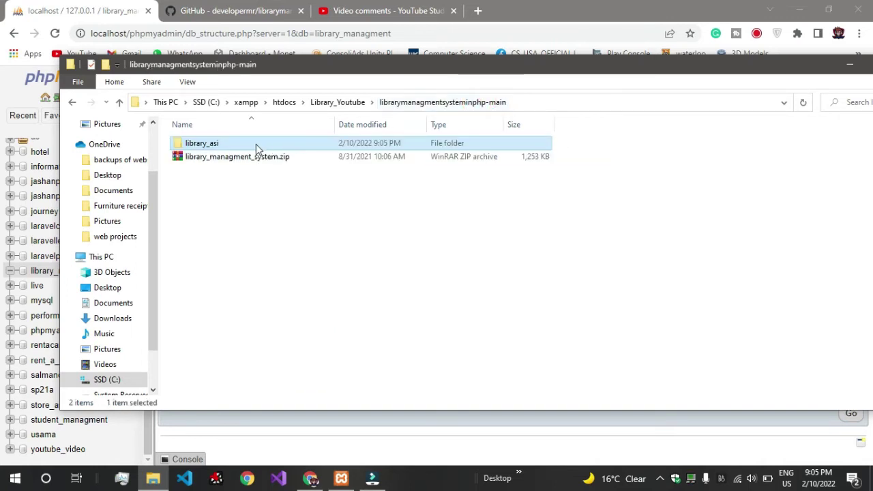
left_click(252, 156)
left_click(249, 143)
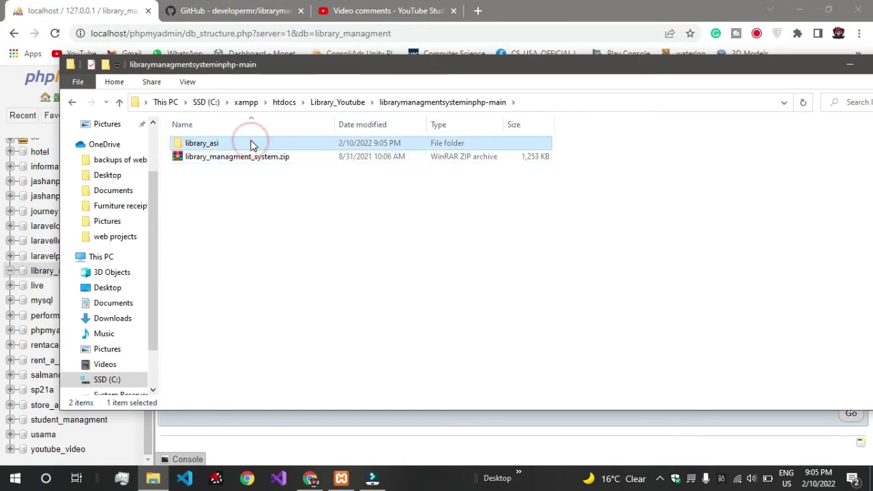
left_click(325, 103)
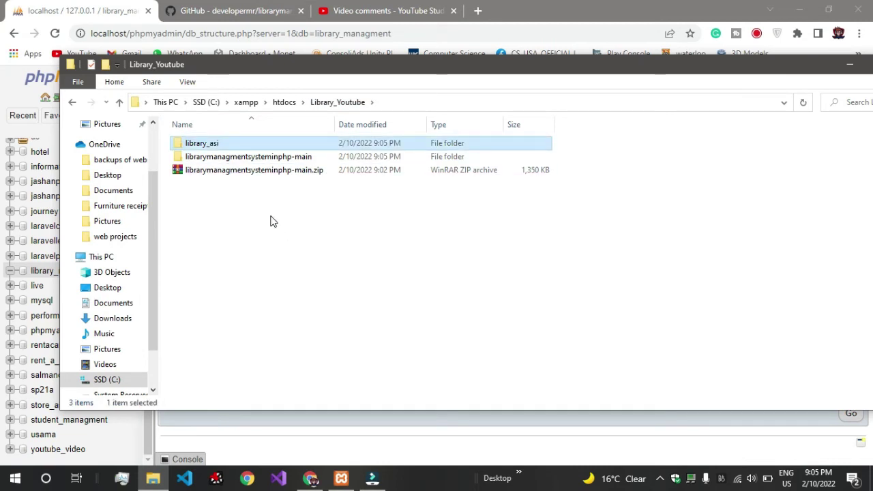
Step: Delete the original download folder and its zip from Library_Youtube
left_click_drag(270, 215, 252, 162)
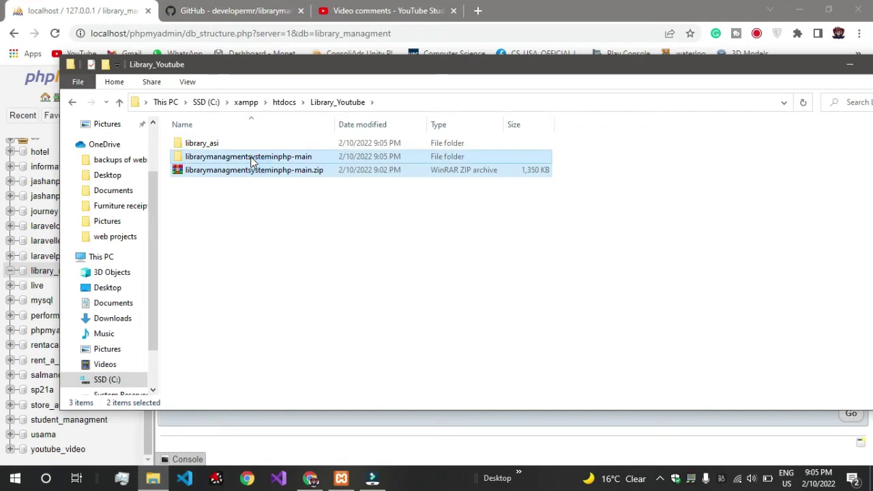
key("Delete")
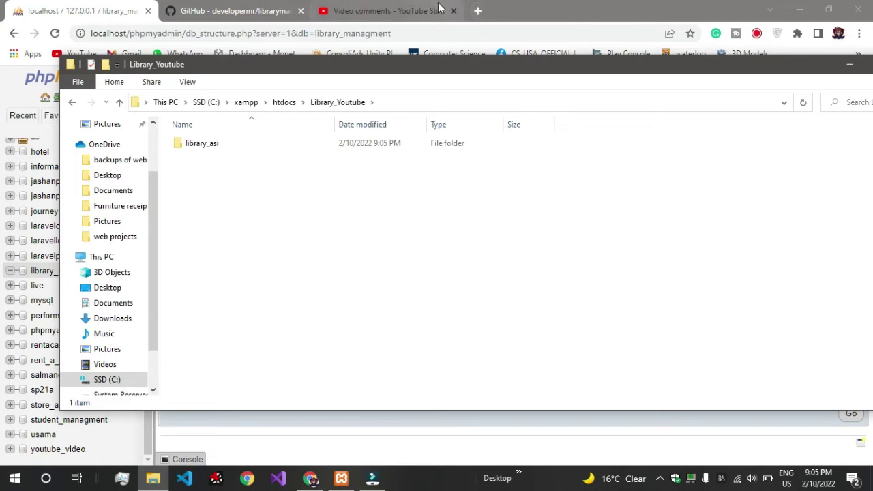
left_click(477, 8)
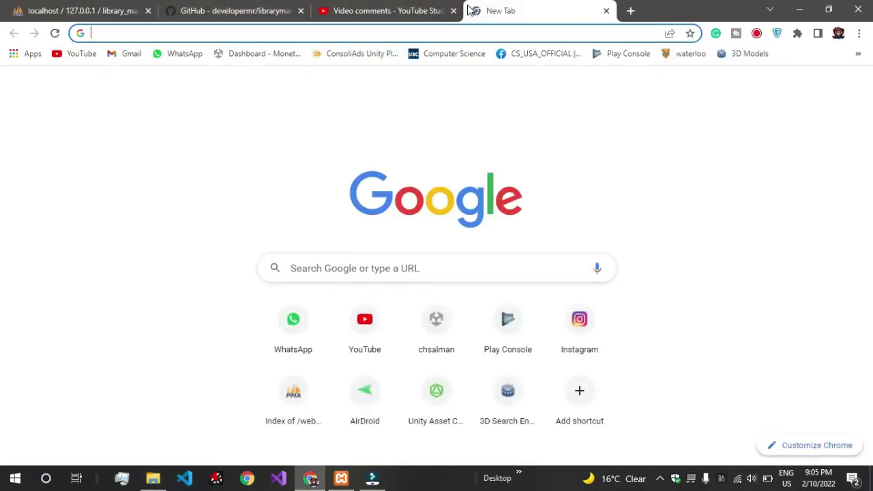
Step: Enter localhost/youtube_ as the new tab's address and bring up the Library_Youtube folder
type("lo")
key("Right")
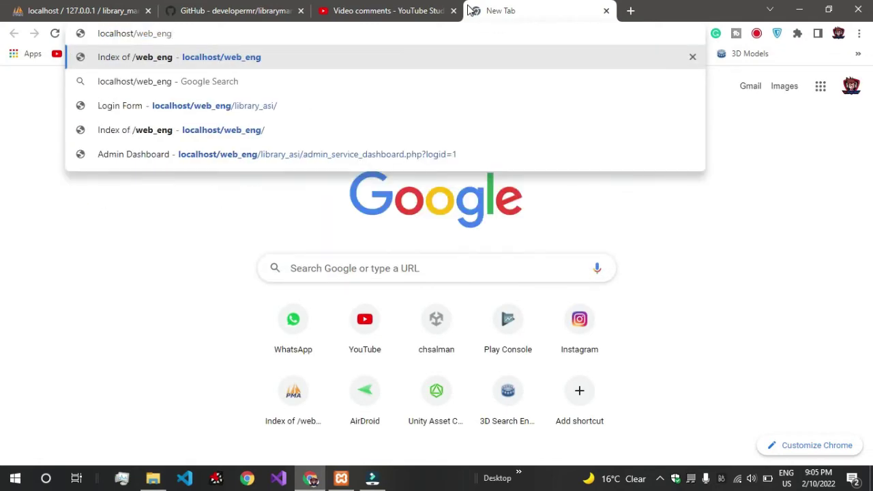
key("BackSpace")
key("BackSpace")
key("BackSpace")
key("BackSpace")
key("BackSpace")
key("BackSpace")
key("BackSpace")
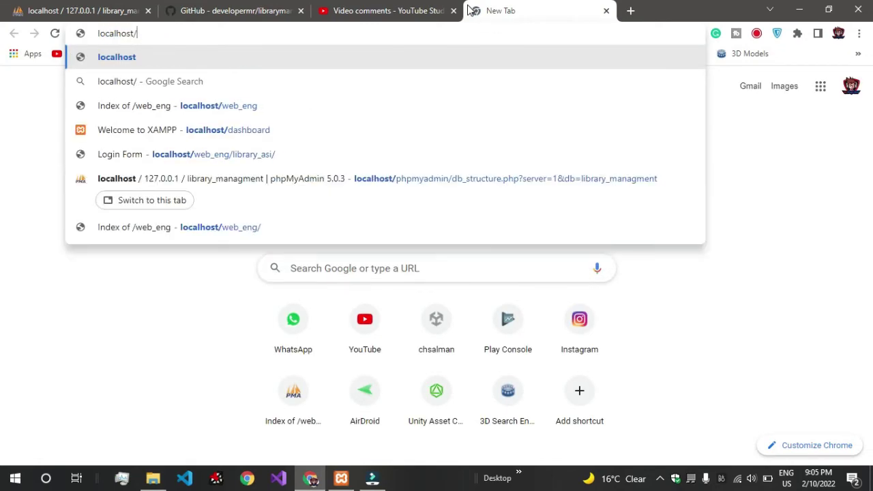
type("yout")
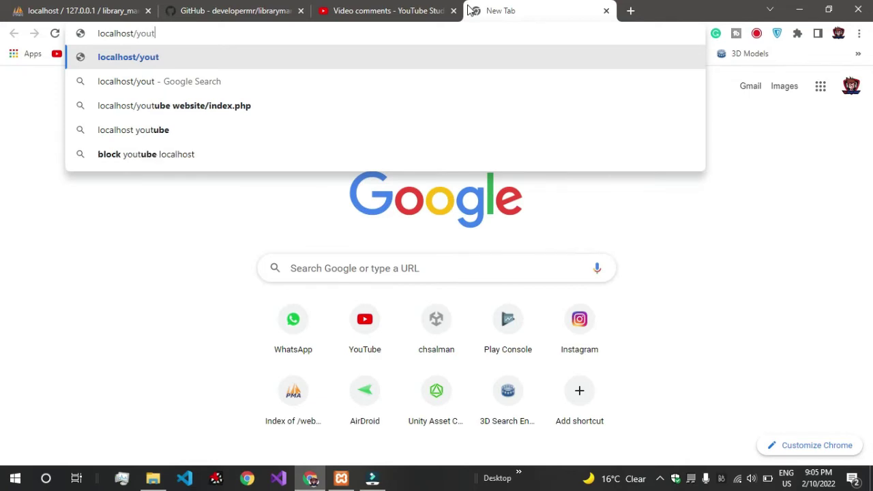
type("ube")
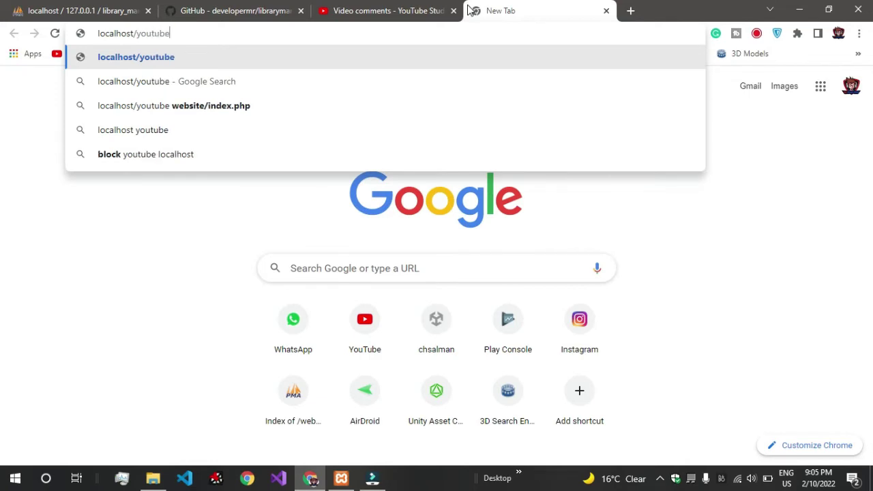
type("_")
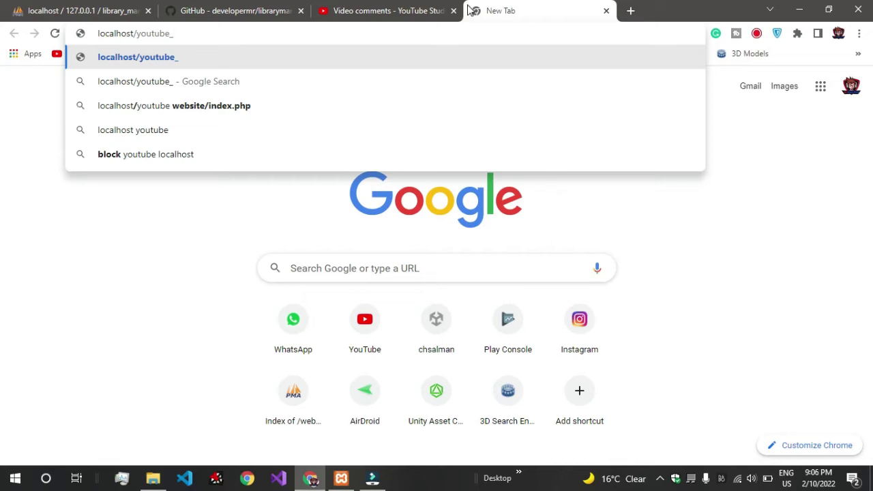
left_click(153, 478)
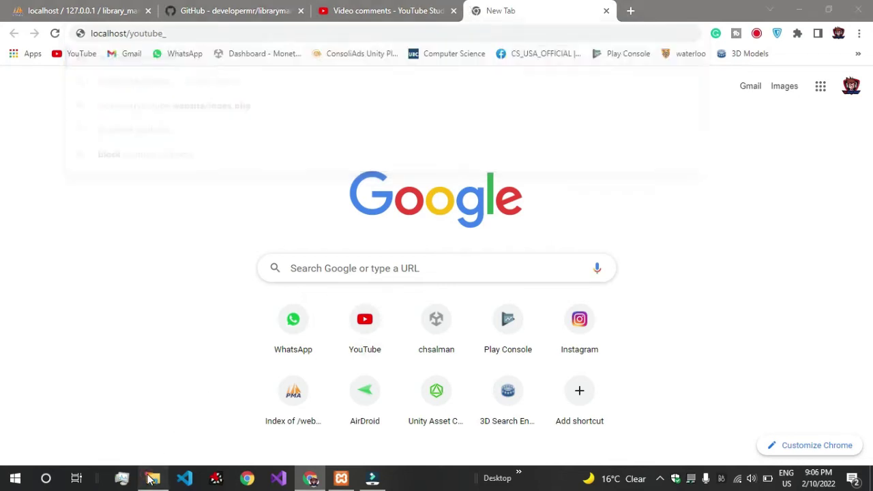
left_click(403, 101)
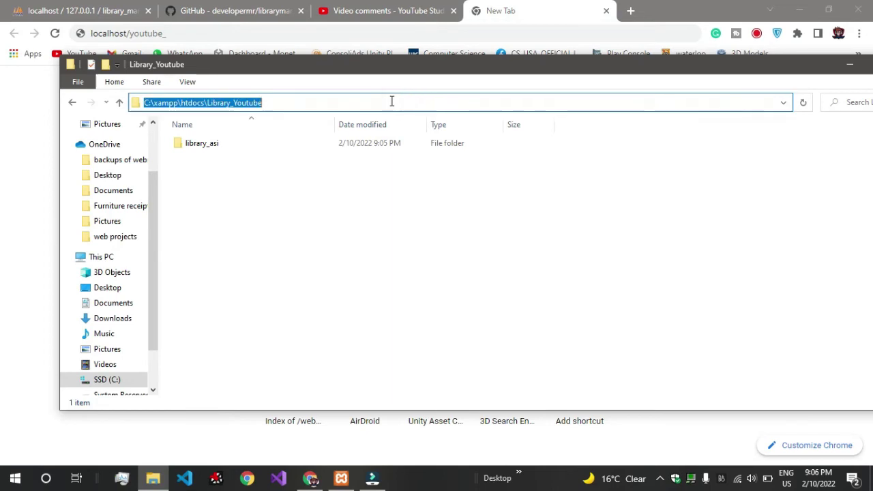
Step: Remove the accidental Library_Youtube shortcut from the folder
left_click(391, 102)
left_click_drag(334, 103, 254, 101)
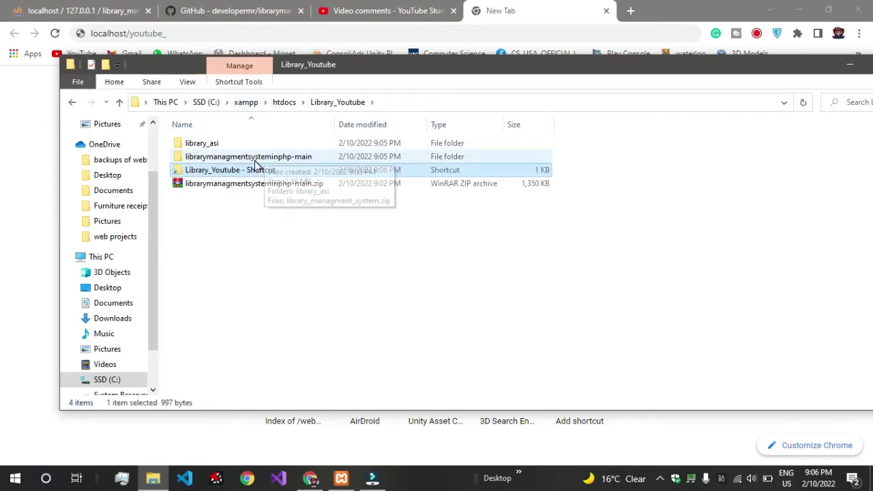
left_click(263, 175)
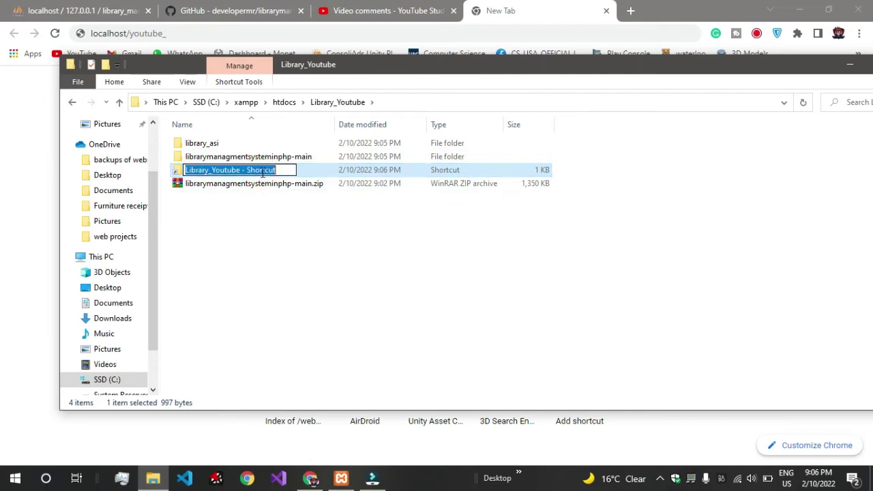
key("Escape")
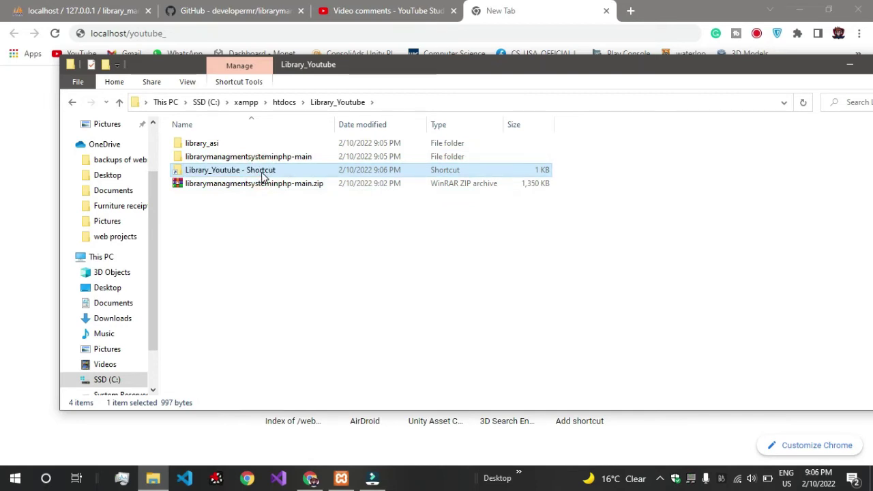
key("Delete")
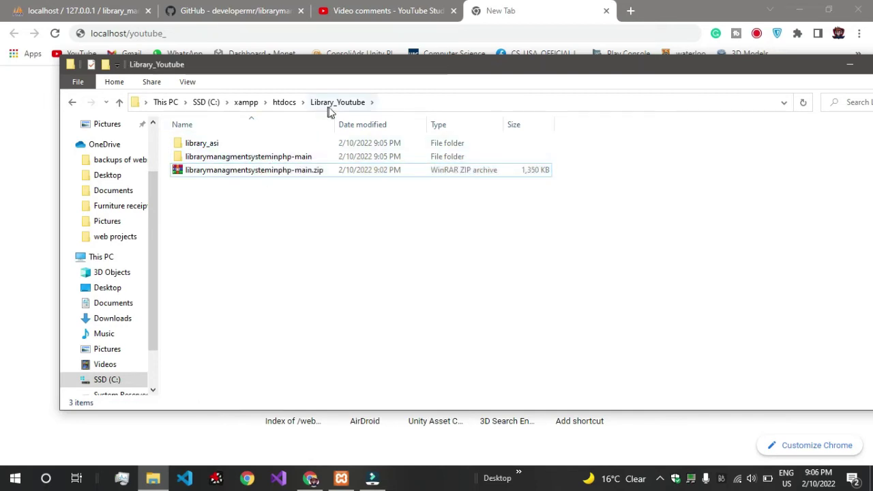
Step: Copy Library_Youtube from the Explorer address path and return to Chrome
left_click(393, 107)
left_click(389, 102)
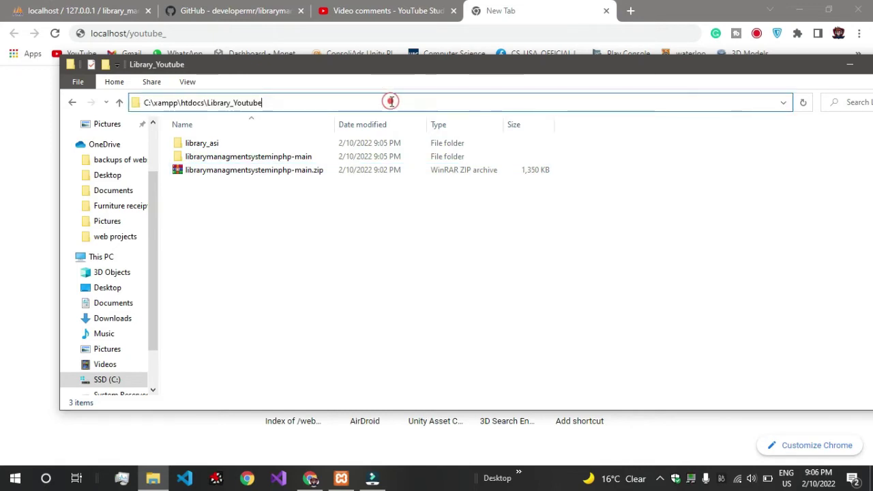
left_click_drag(389, 101, 251, 99)
key("ctrl+c")
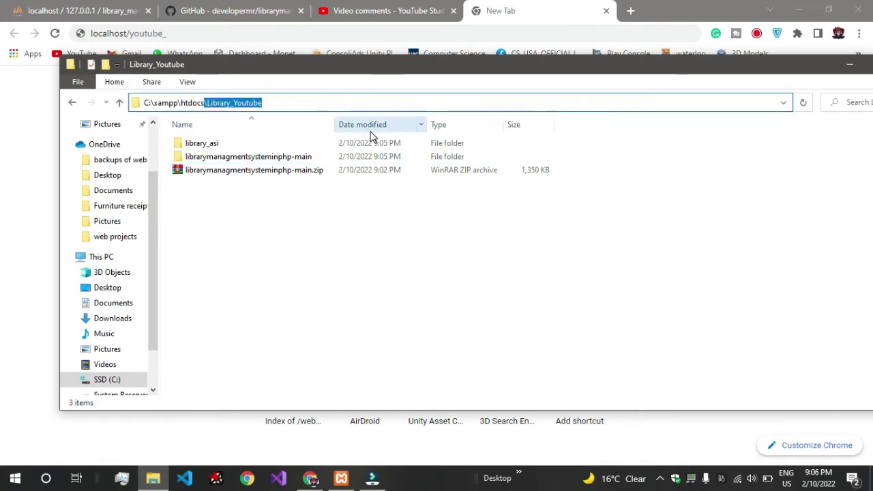
left_click(374, 8)
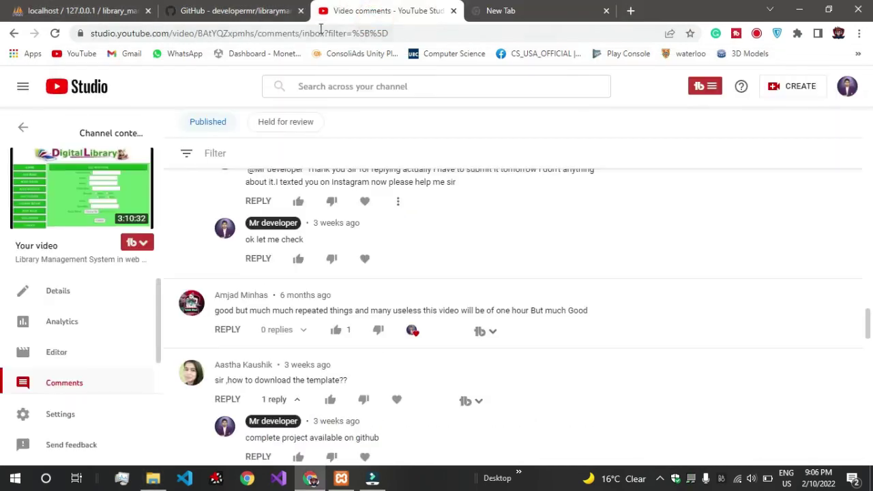
Step: Load localhost/Library_Youtube in the new tab and open its library_asi project page
left_click(512, 8)
left_click_drag(191, 33, 130, 33)
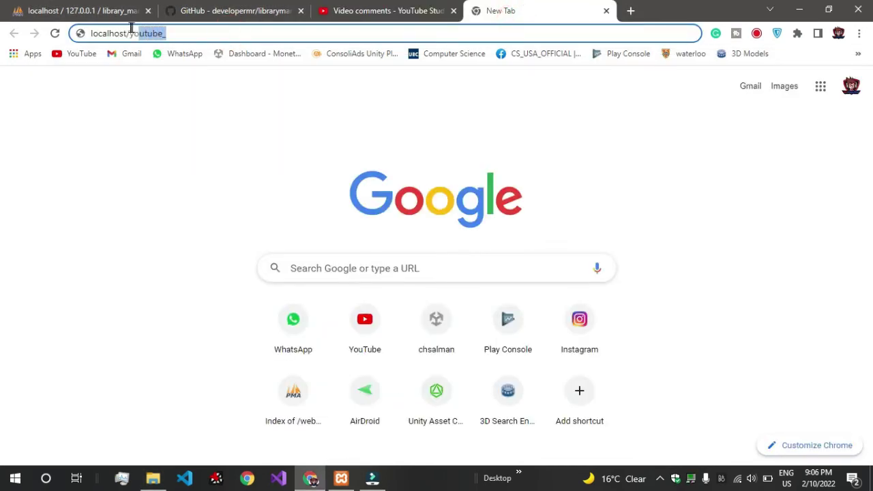
key("ctrl+v")
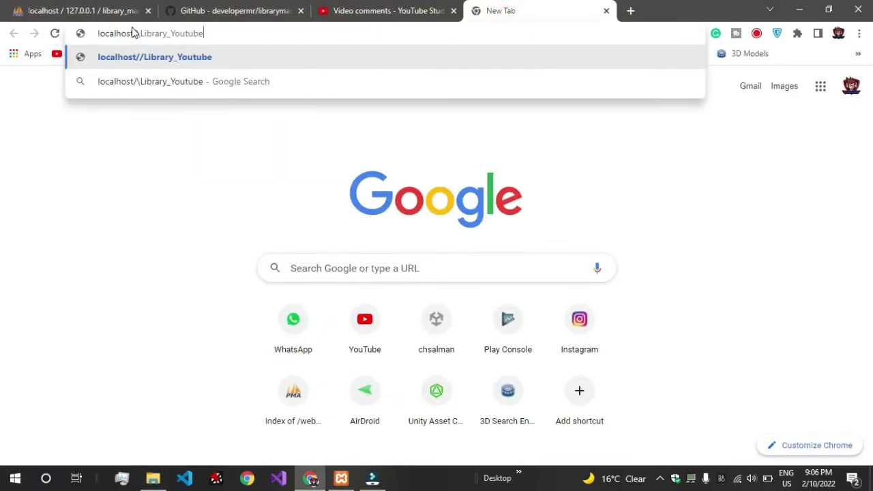
key("Return")
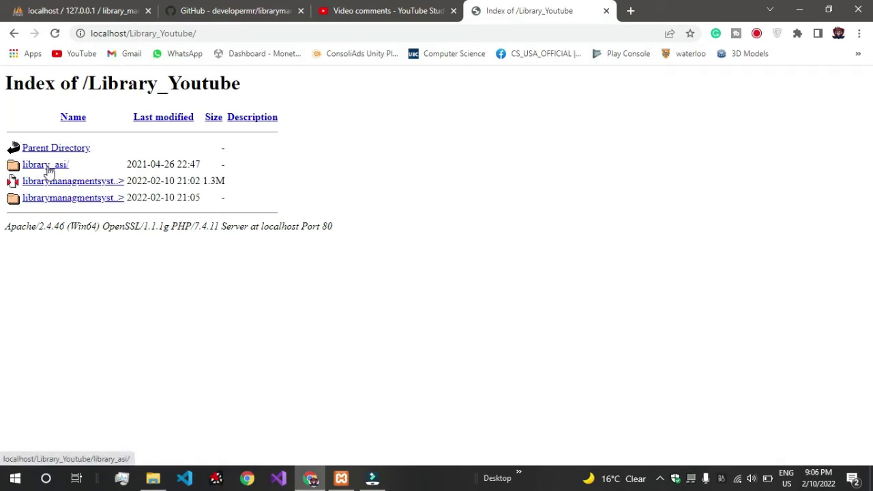
left_click(153, 478)
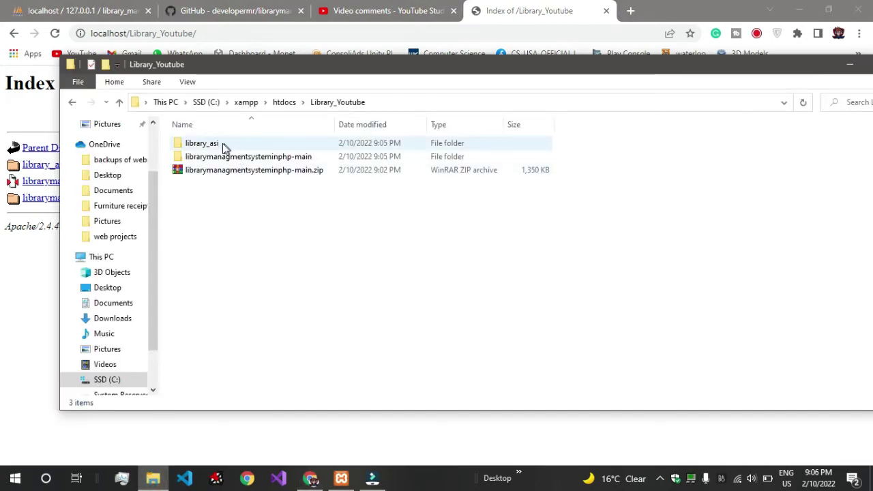
left_click(15, 372)
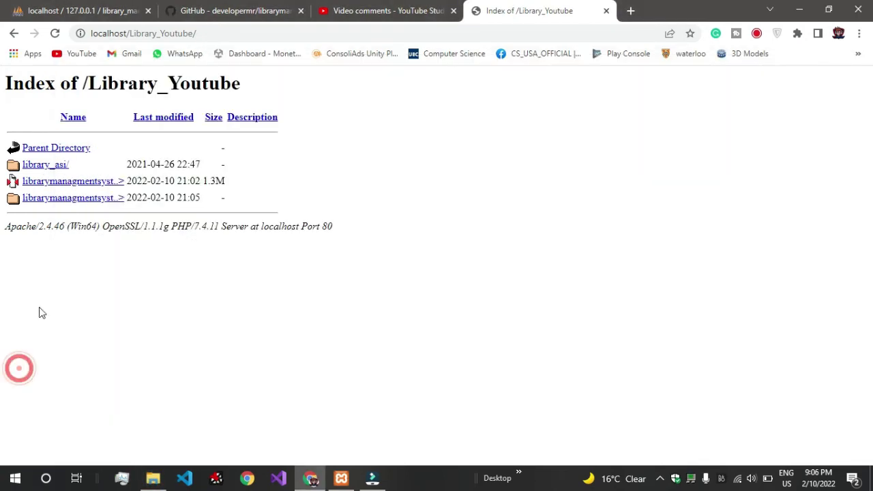
left_click(58, 166)
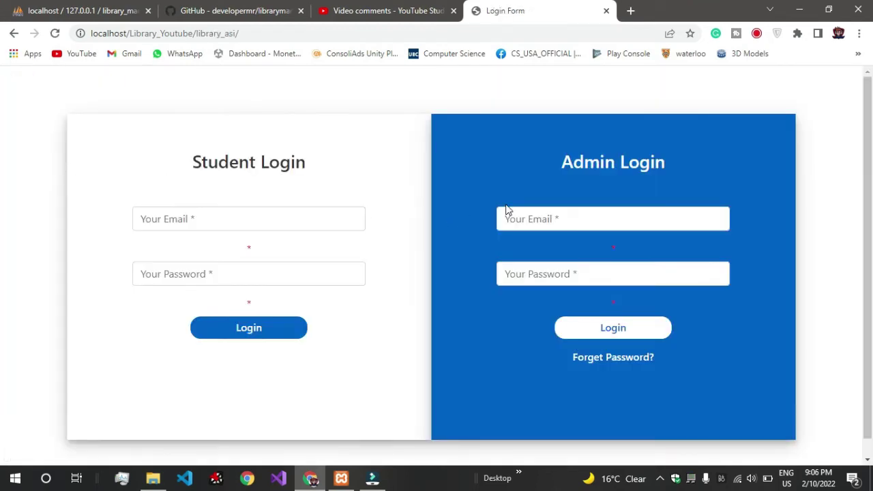
Step: Sign in to Admin Login with the saved e-mail and password, then bring back the project folder
left_click(554, 219)
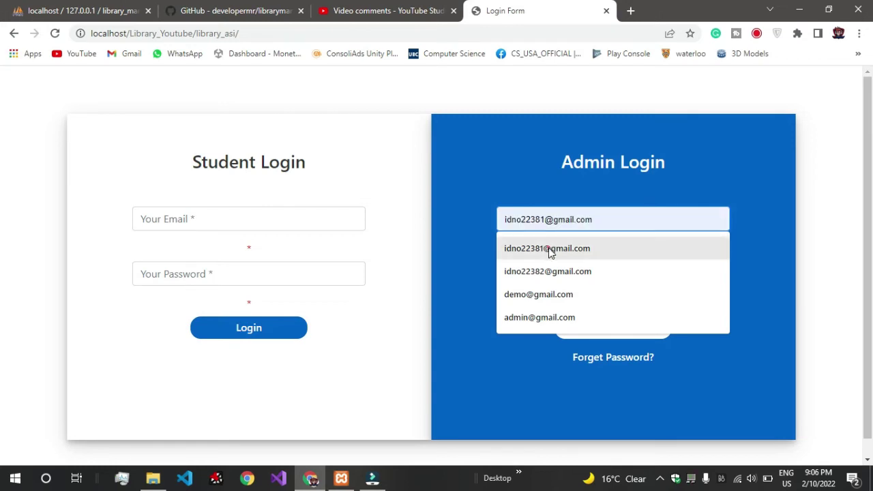
left_click(550, 249)
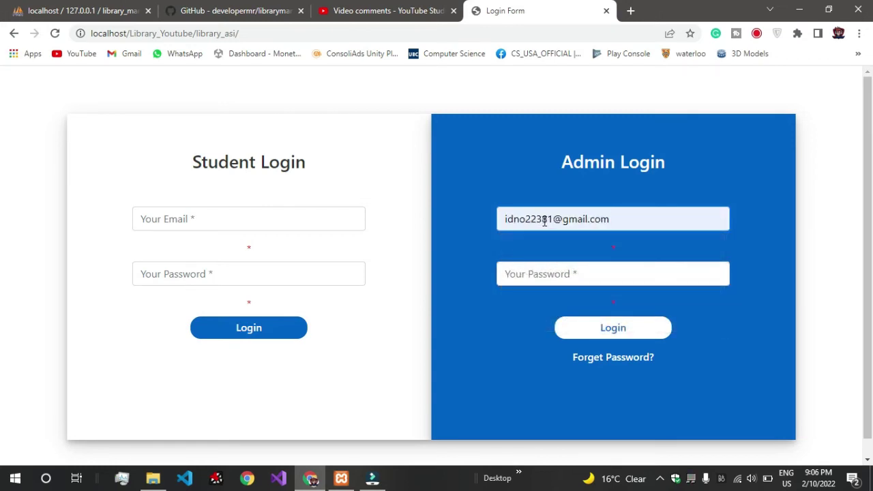
left_click(593, 279)
type("123")
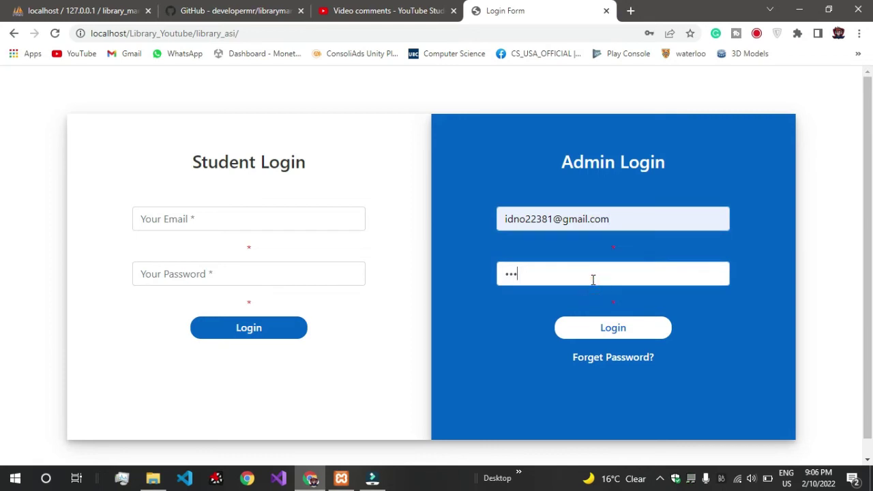
key("Return")
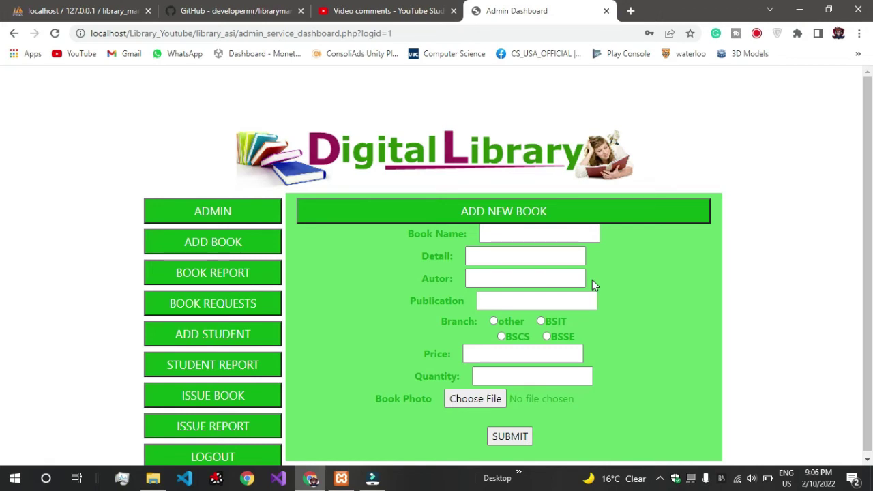
left_click(152, 478)
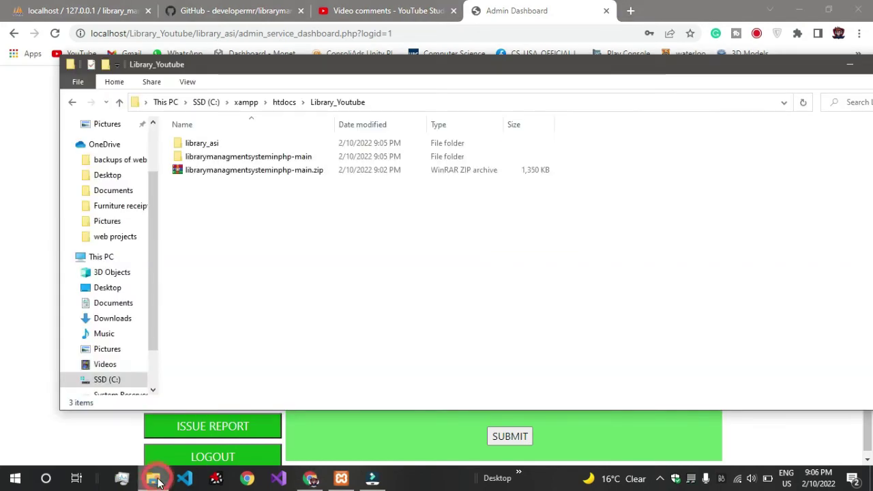
Step: Open library_asi/db.php in Notepad and select its library_managment database name
double_click(238, 143)
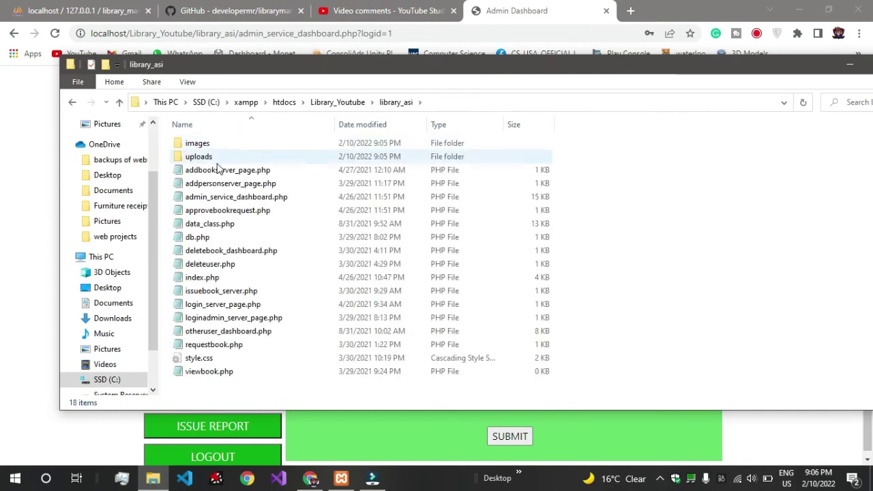
double_click(208, 237)
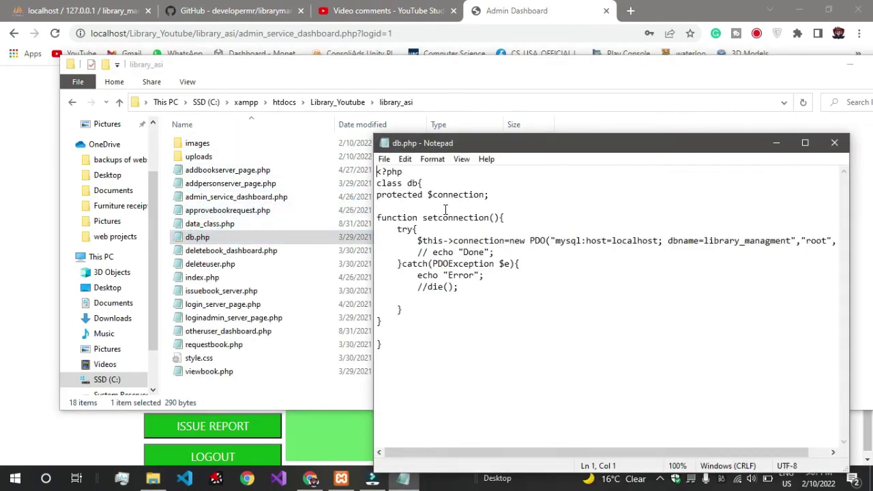
left_click_drag(549, 143, 454, 88)
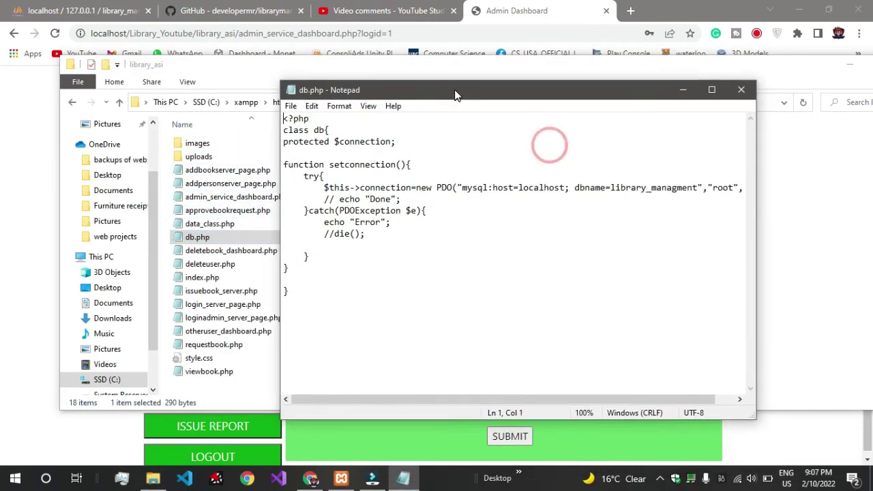
left_click_drag(631, 185, 586, 185)
key("ctrl+c")
left_click(657, 194)
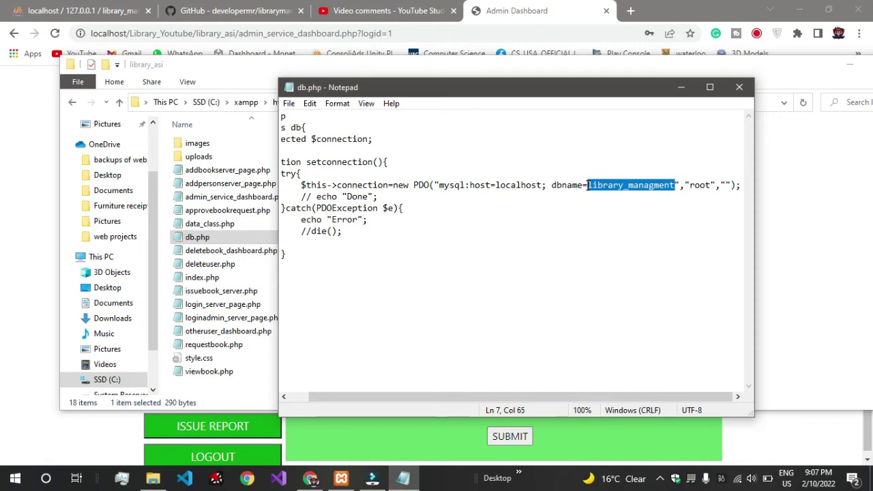
Step: Search the phpMyAdmin database page for library_managment
left_click(385, 10)
left_click(85, 10)
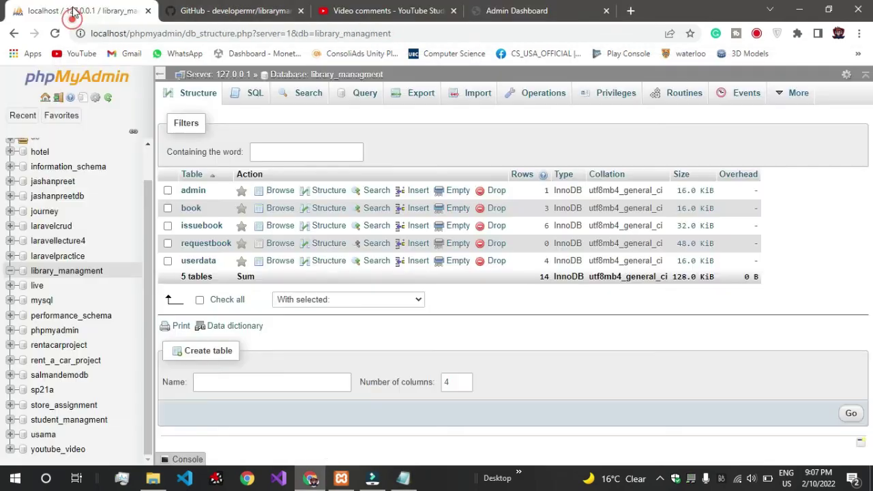
key("ctrl+f")
key("ctrl+v")
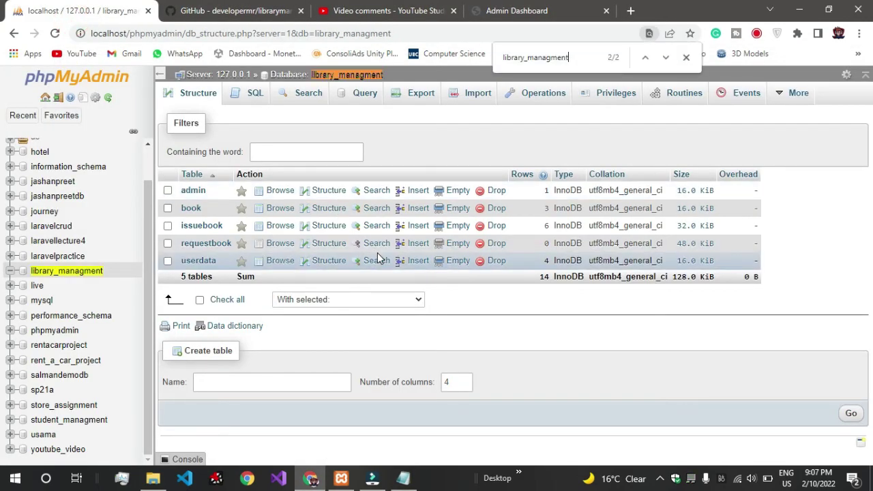